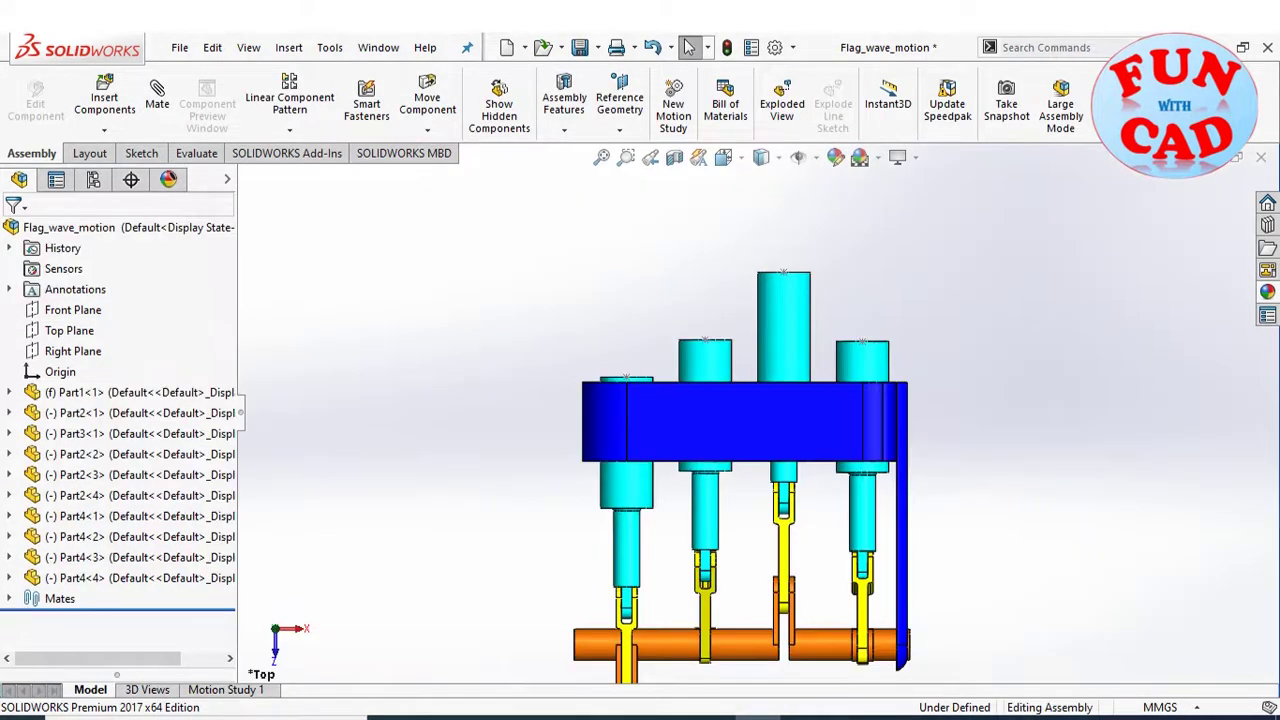
- Examine the piston mechanism from several angles, turning the crankshaft to check how the four pistons move
{"action": "scroll", "coordinate": [971, 568], "scroll_direction": "up", "scroll_amount": 1}
{"action": "scroll", "coordinate": [971, 568], "scroll_direction": "down", "scroll_amount": 2}
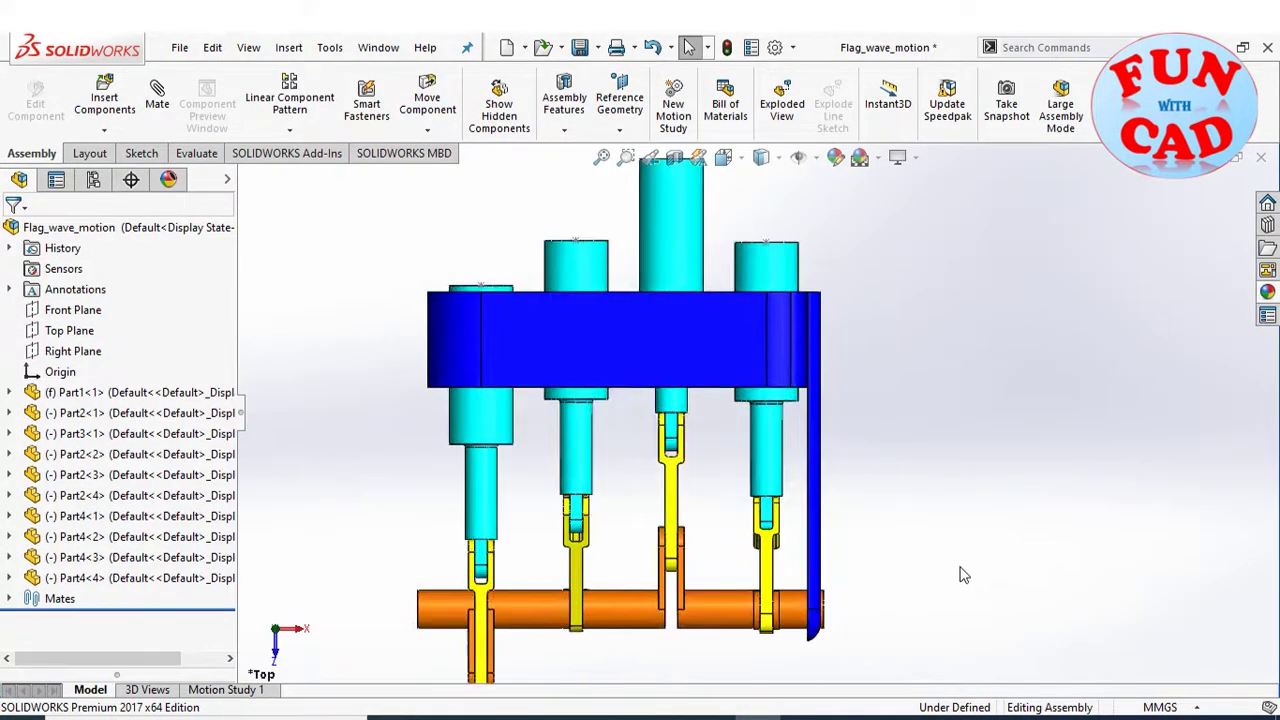
{"action": "scroll", "coordinate": [952, 571], "scroll_direction": "up", "scroll_amount": 2}
{"action": "middle_click_drag", "start_coordinate": [879, 590], "coordinate": [820, 495]}
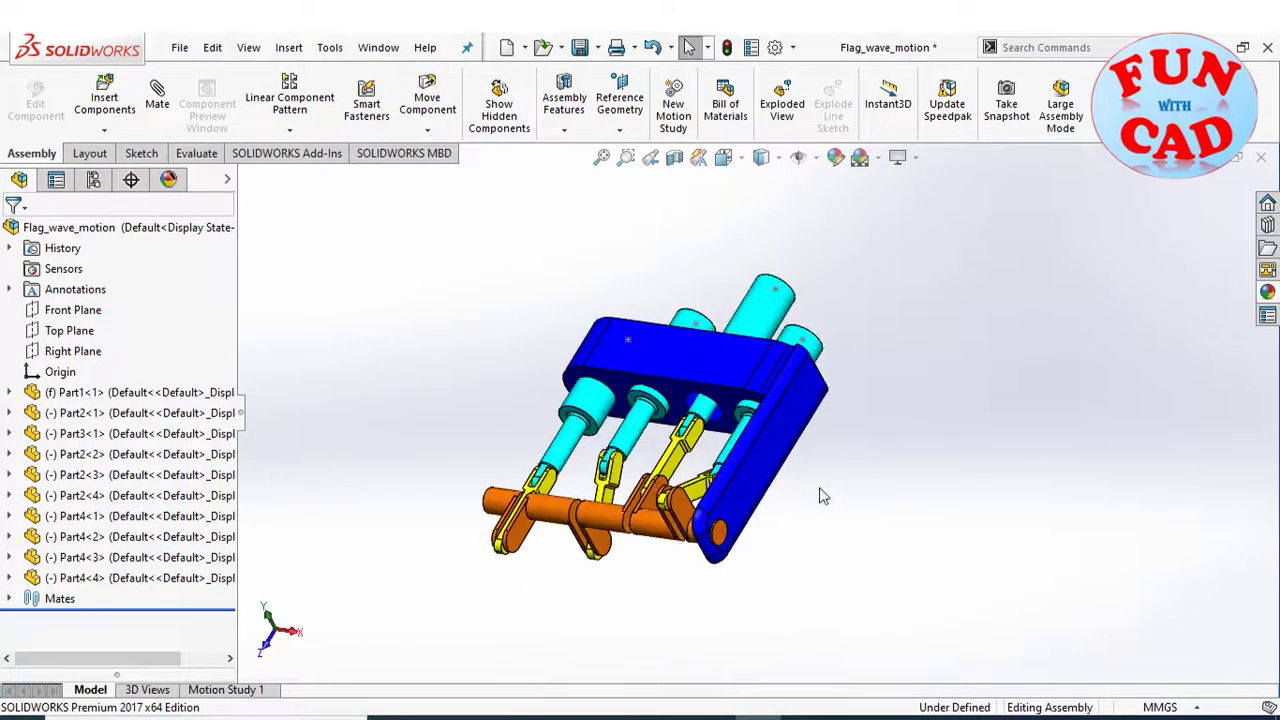
{"action": "scroll", "coordinate": [708, 515], "scroll_direction": "up", "scroll_amount": 2}
{"action": "scroll", "coordinate": [703, 428], "scroll_direction": "down", "scroll_amount": 2}
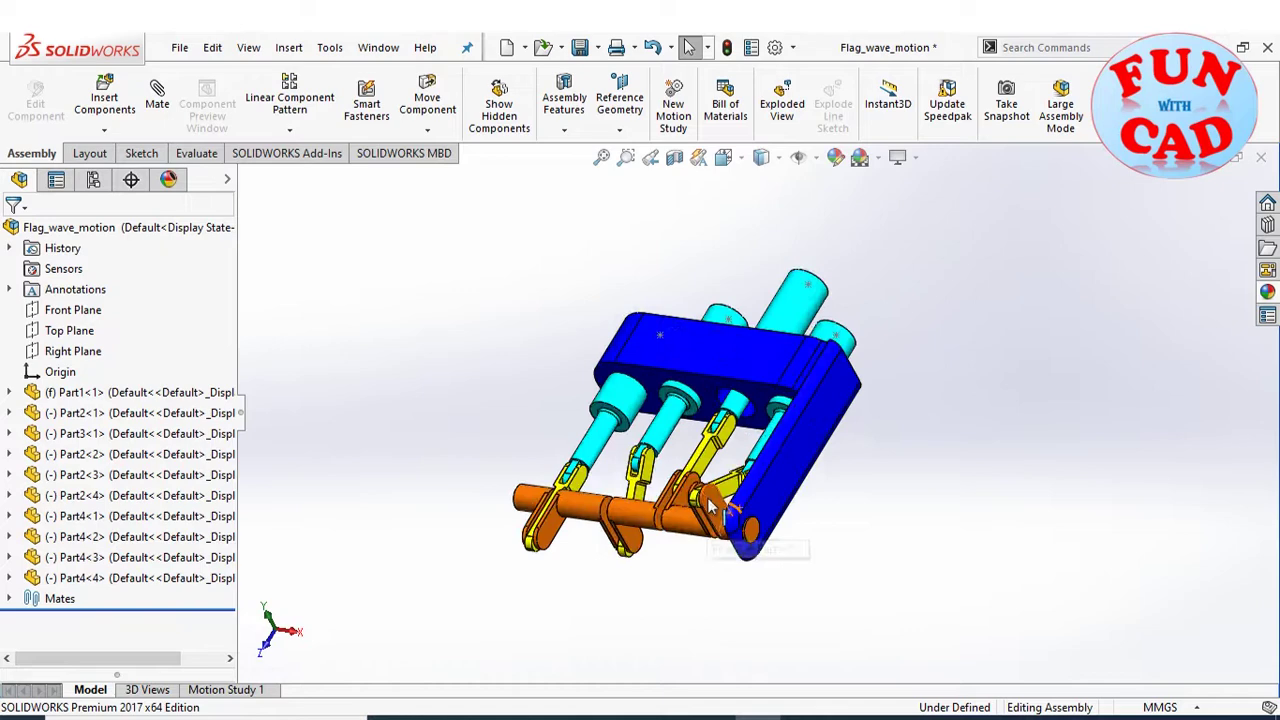
{"action": "mouse_move", "coordinate": [709, 507]}
{"action": "left_mouse_down"}
{"action": "mouse_move", "coordinate": [757, 568]}
{"action": "mouse_move", "coordinate": [700, 592]}
{"action": "mouse_move", "coordinate": [760, 530]}
{"action": "mouse_move", "coordinate": [709, 571]}
{"action": "mouse_move", "coordinate": [686, 540]}
{"action": "mouse_move", "coordinate": [703, 514]}
{"action": "left_mouse_up"}
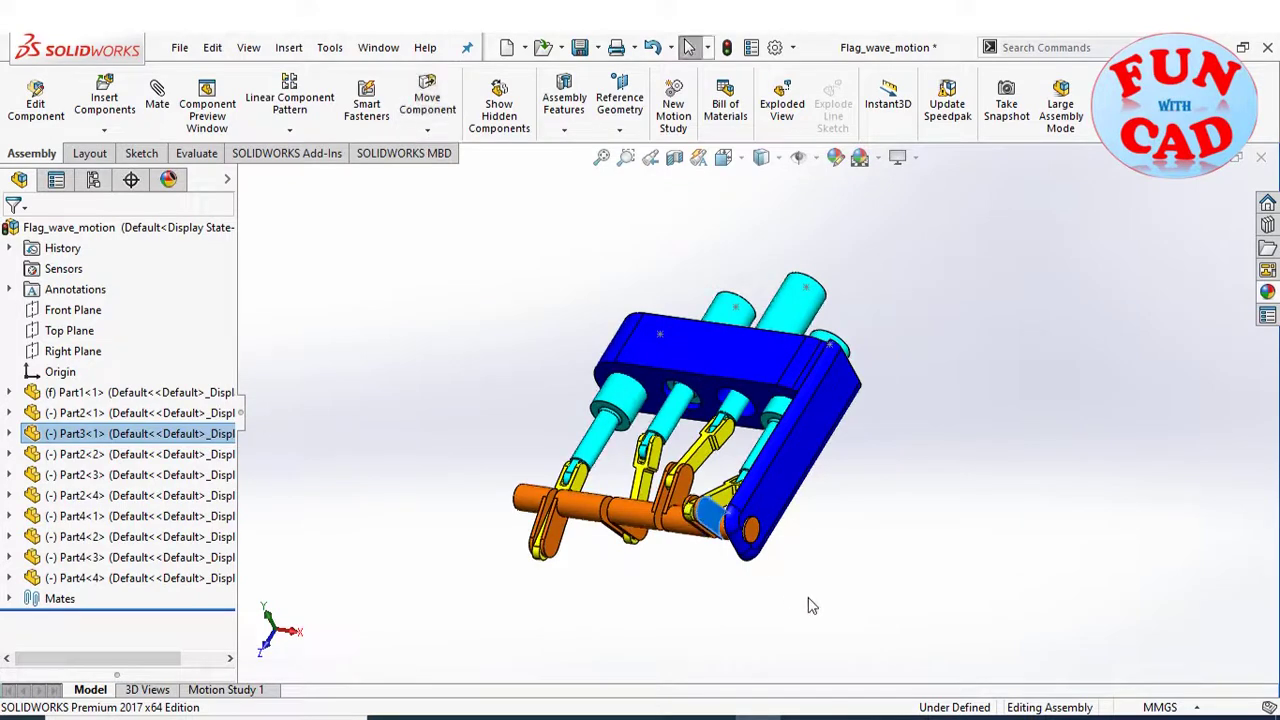
{"action": "left_click", "coordinate": [868, 613]}
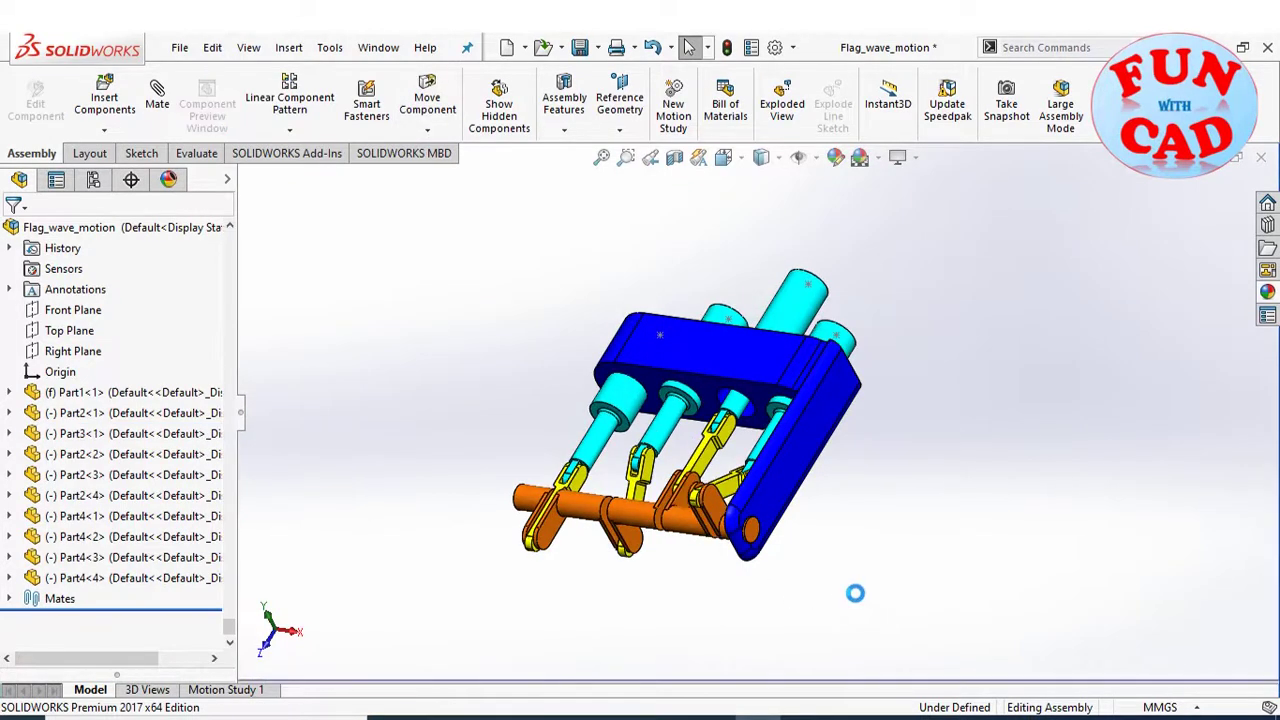
{"action": "left_click", "coordinate": [268, 617]}
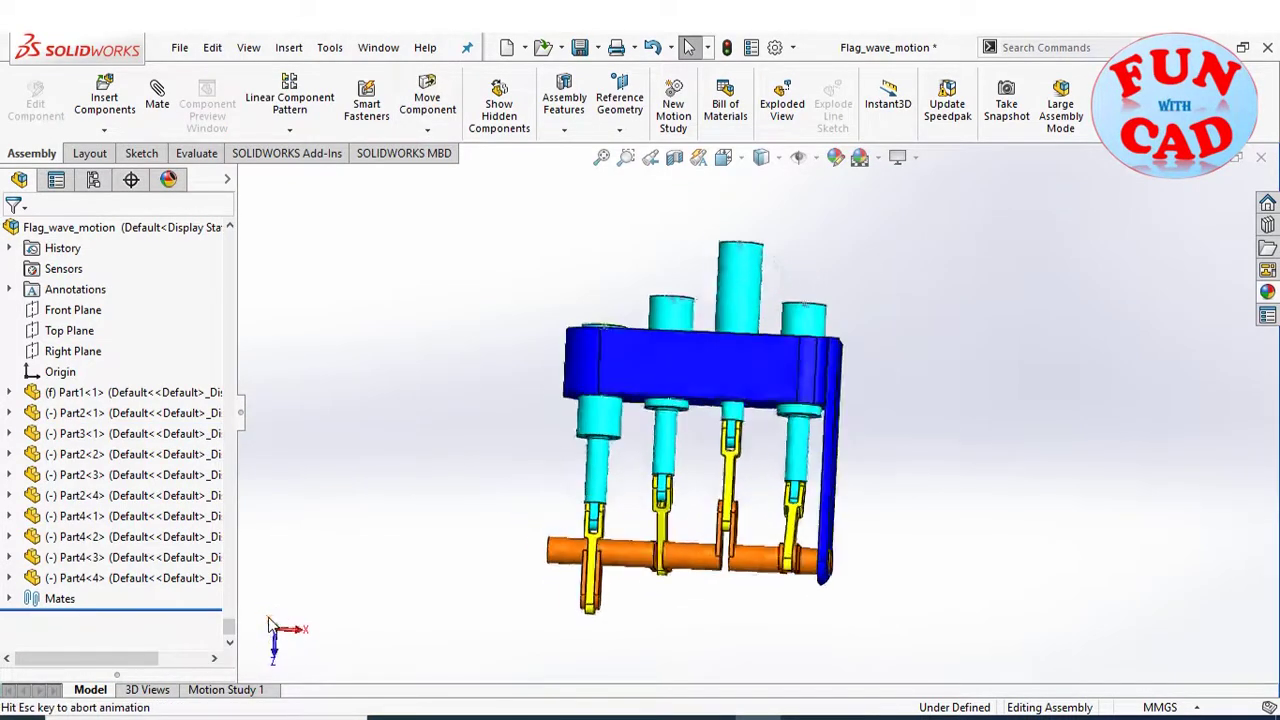
{"action": "scroll", "coordinate": [563, 311], "scroll_direction": "down", "scroll_amount": 3}
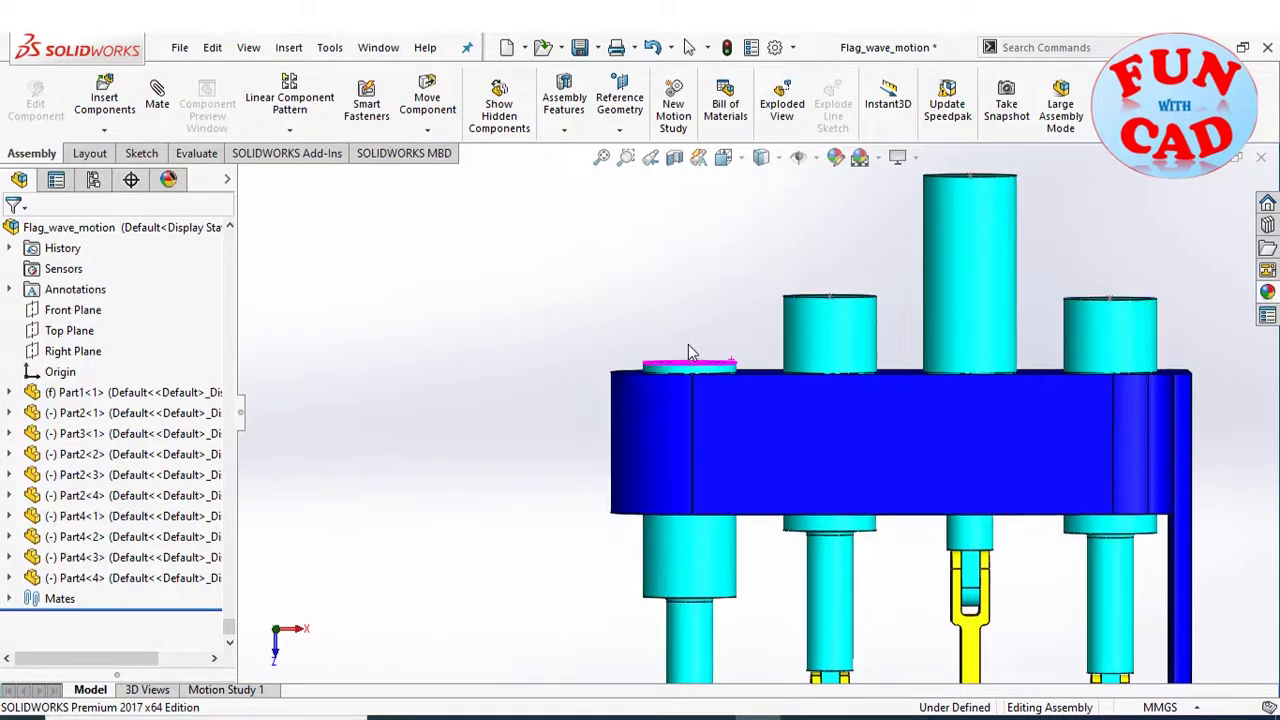
{"action": "middle_click_drag", "start_coordinate": [688, 344], "coordinate": [703, 390]}
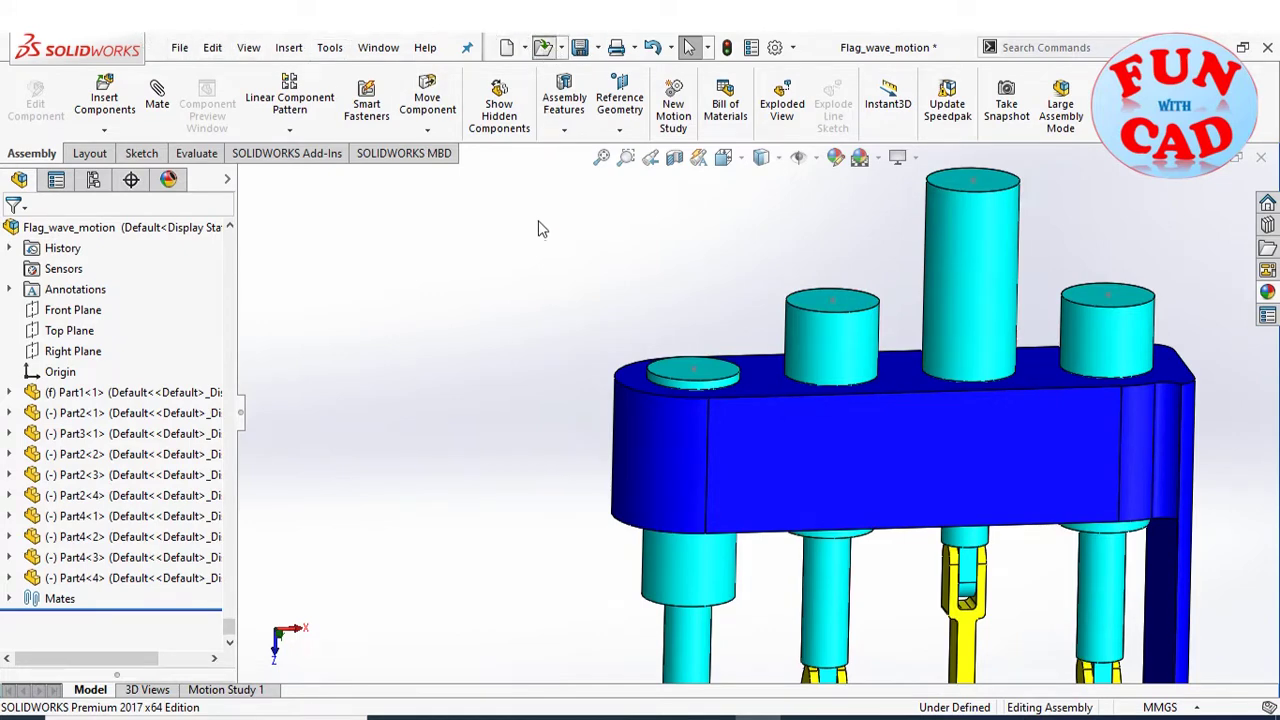
- Open Part2 to inspect the sketch point at the centre of the piston's end face, and return to the assembly
{"action": "key", "text": "ctrl+o"}
{"action": "left_click", "coordinate": [551, 296]}
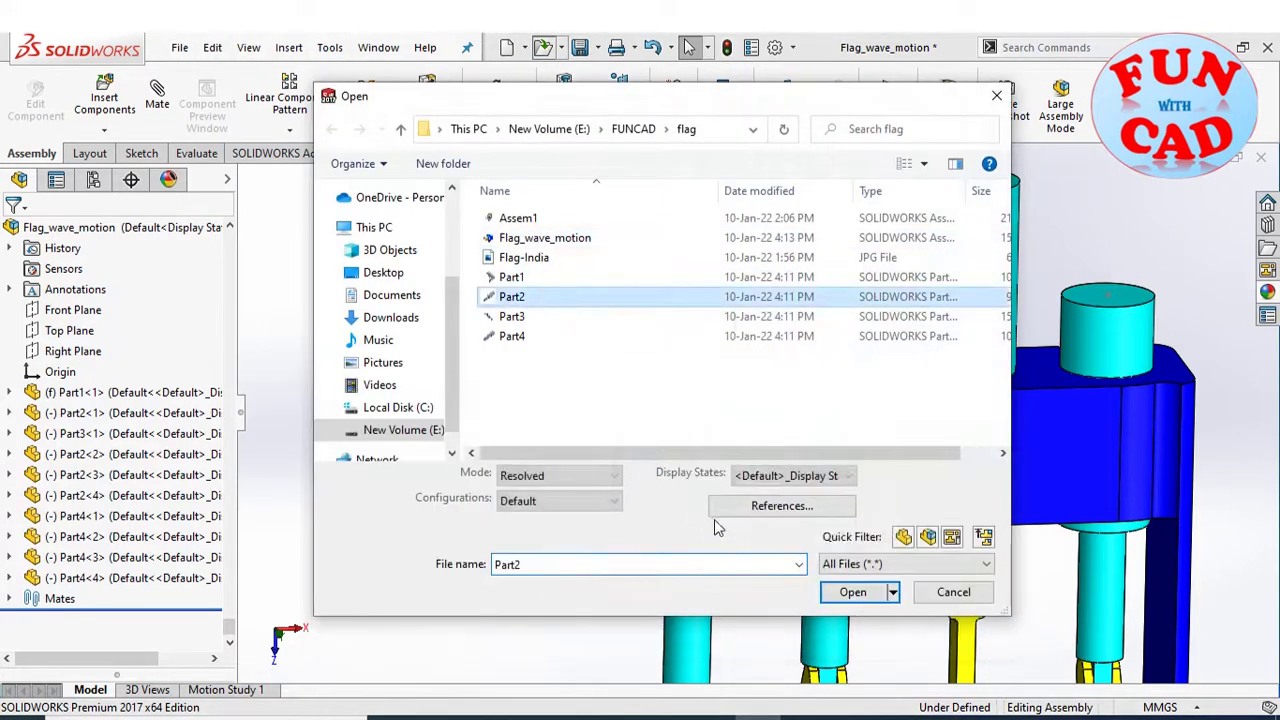
{"action": "left_click", "coordinate": [836, 589]}
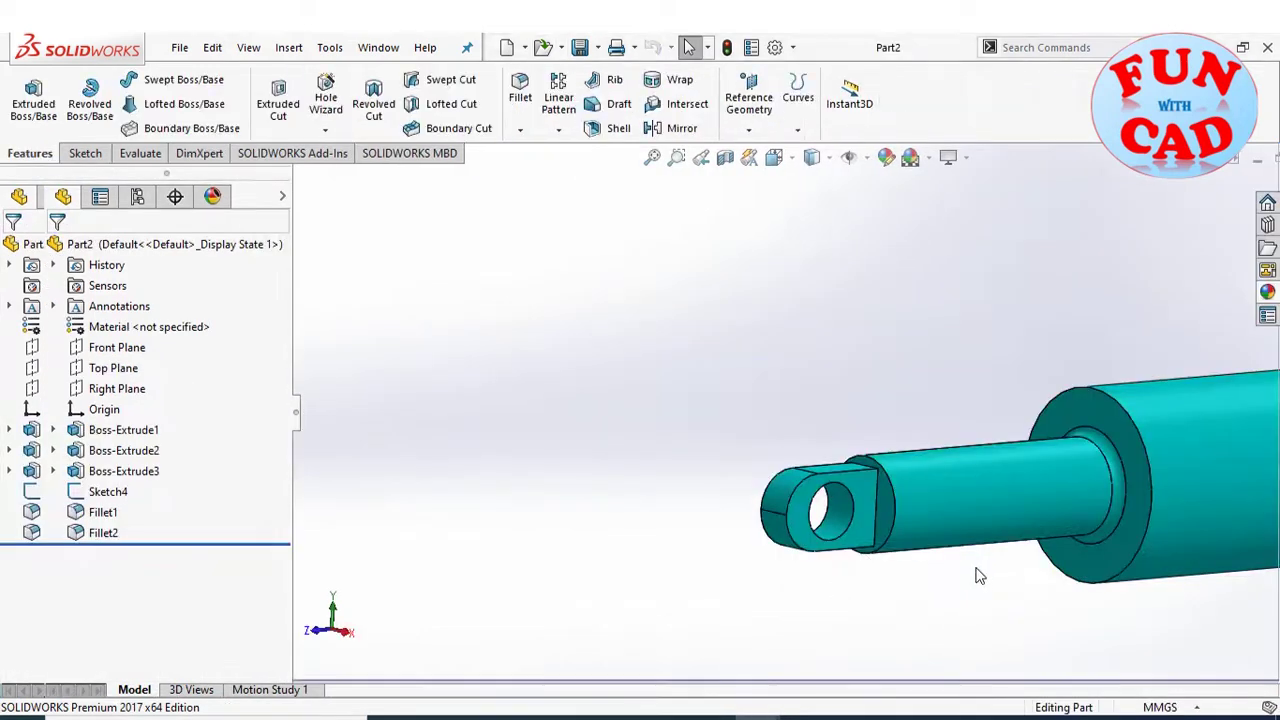
{"action": "scroll", "coordinate": [976, 568], "scroll_direction": "up", "scroll_amount": 4}
{"action": "middle_click_drag", "start_coordinate": [1077, 414], "coordinate": [968, 436]}
{"action": "scroll", "coordinate": [1082, 448], "scroll_direction": "down", "scroll_amount": 6}
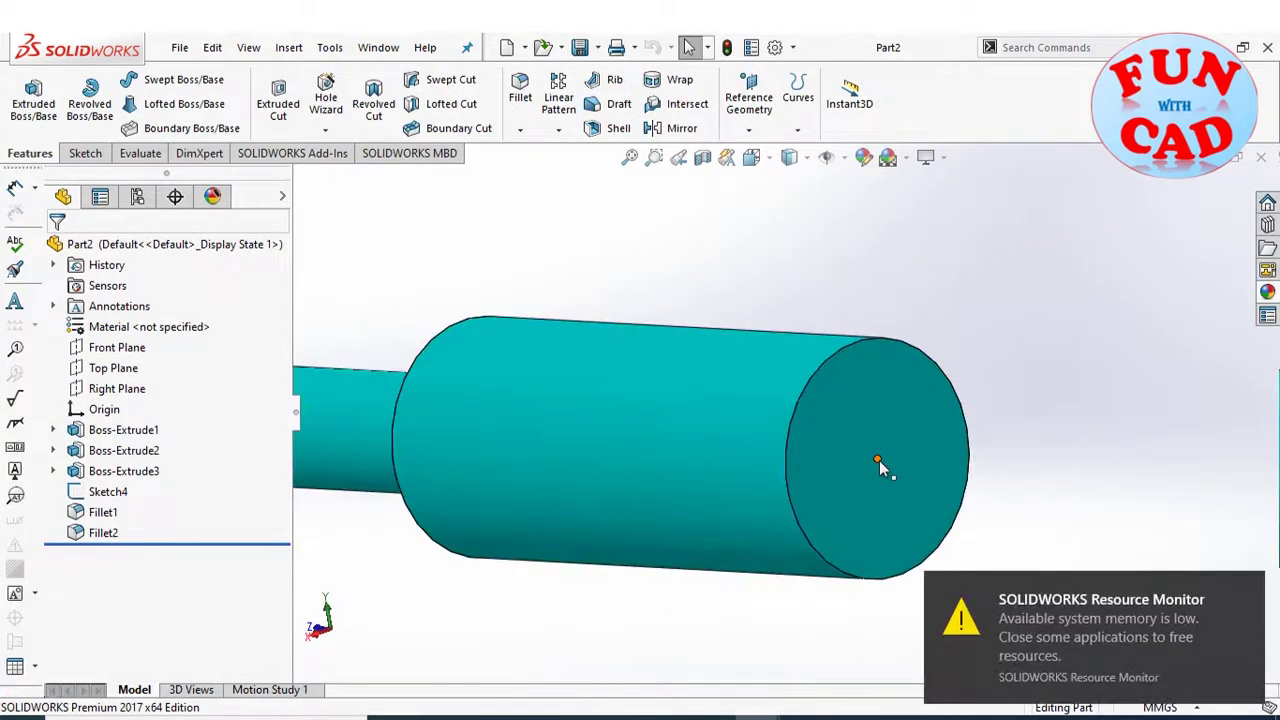
{"action": "left_click", "coordinate": [118, 491]}
{"action": "left_click", "coordinate": [1261, 157]}
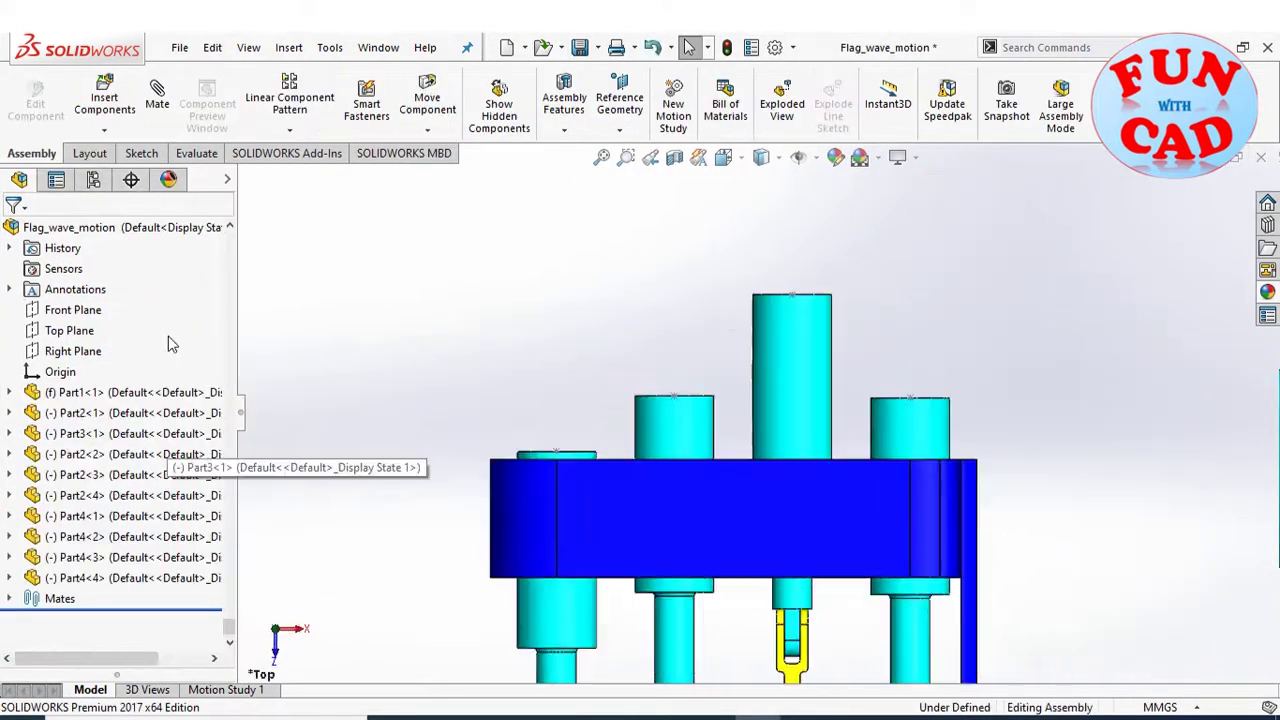
- Insert a new part into the assembly and edit it in context
{"action": "left_click", "coordinate": [106, 131]}
{"action": "left_click", "coordinate": [134, 175]}
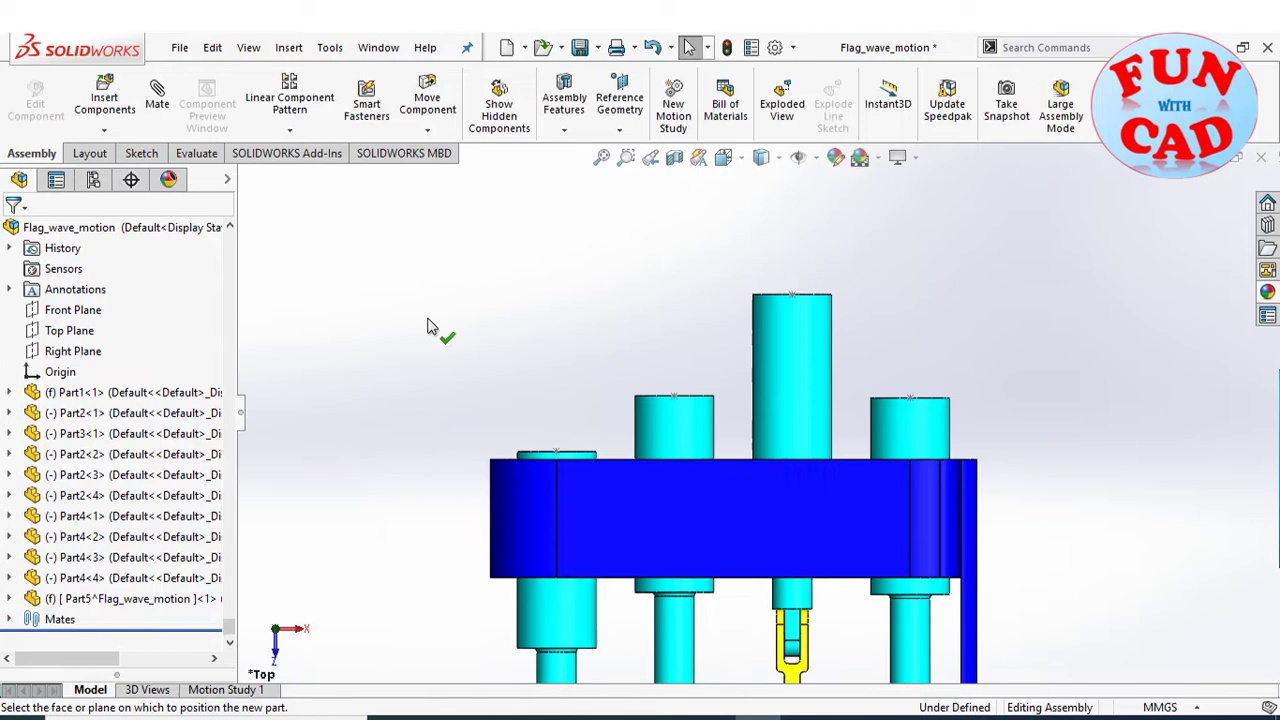
{"action": "right_click", "coordinate": [140, 598]}
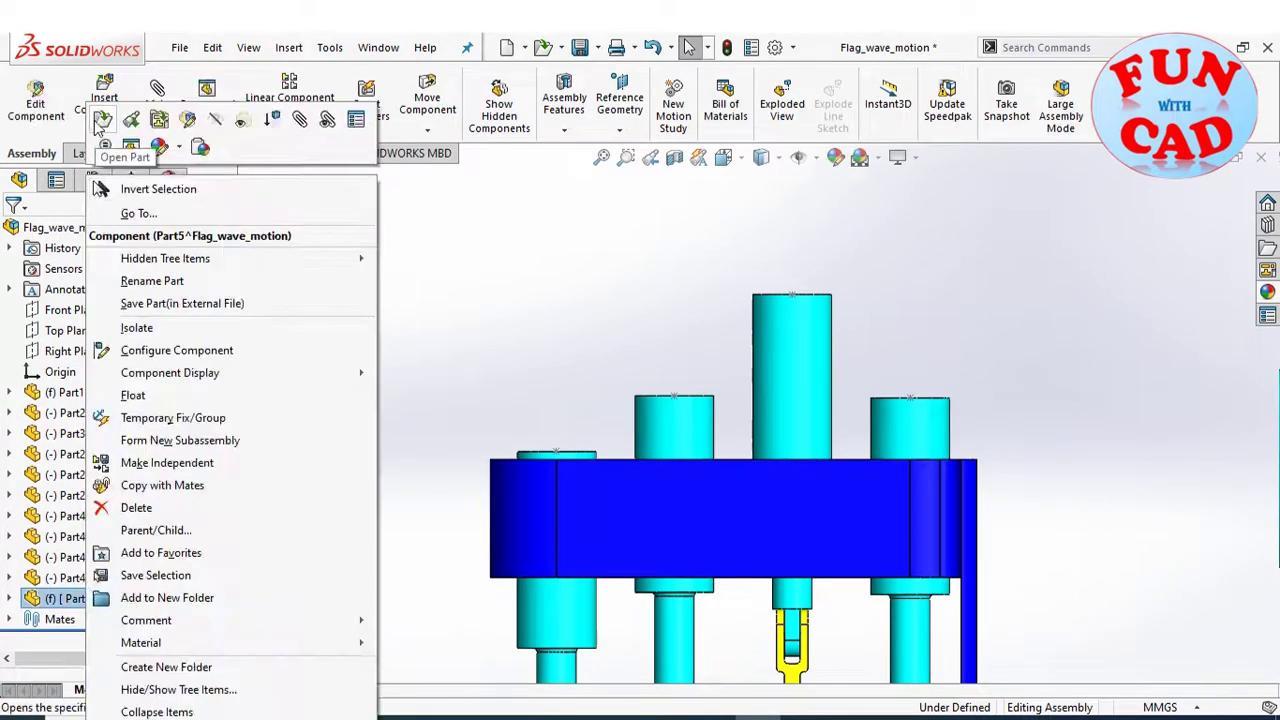
{"action": "left_click", "coordinate": [188, 121]}
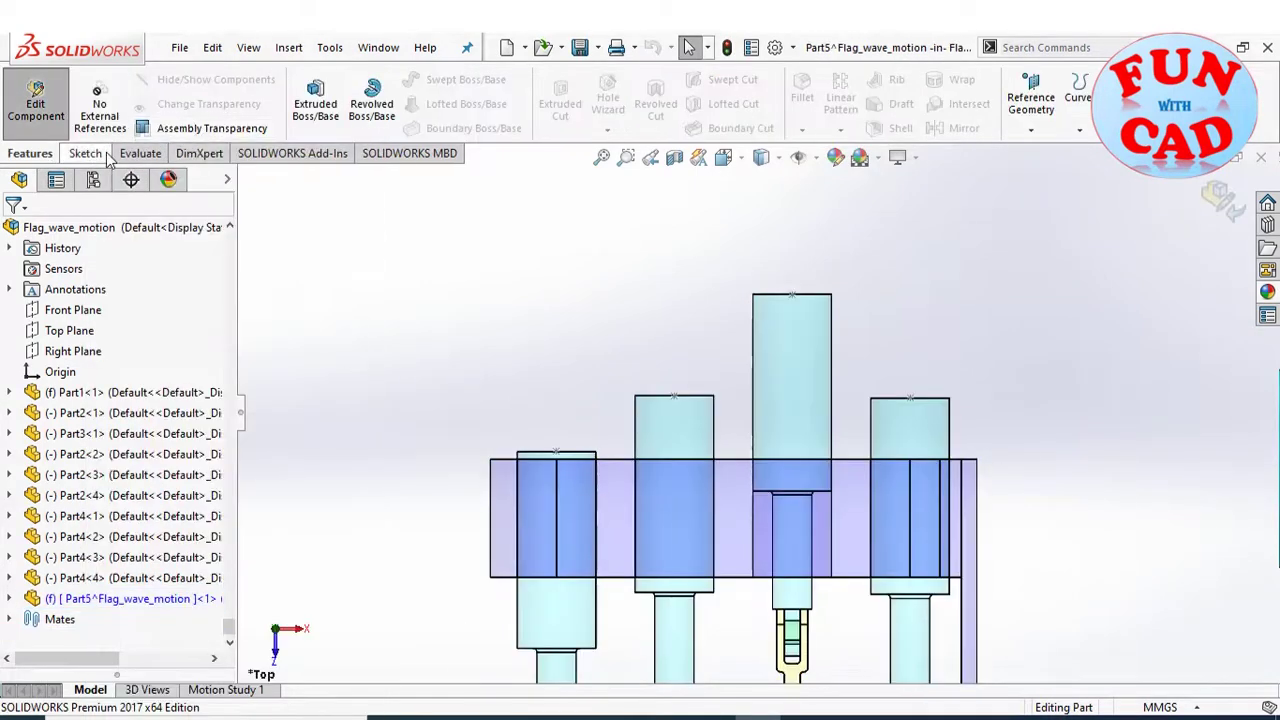
- Create a reference plane parallel to the assembly's Top Plane through the sketch point on the first piston's end face
{"action": "left_click", "coordinate": [74, 157]}
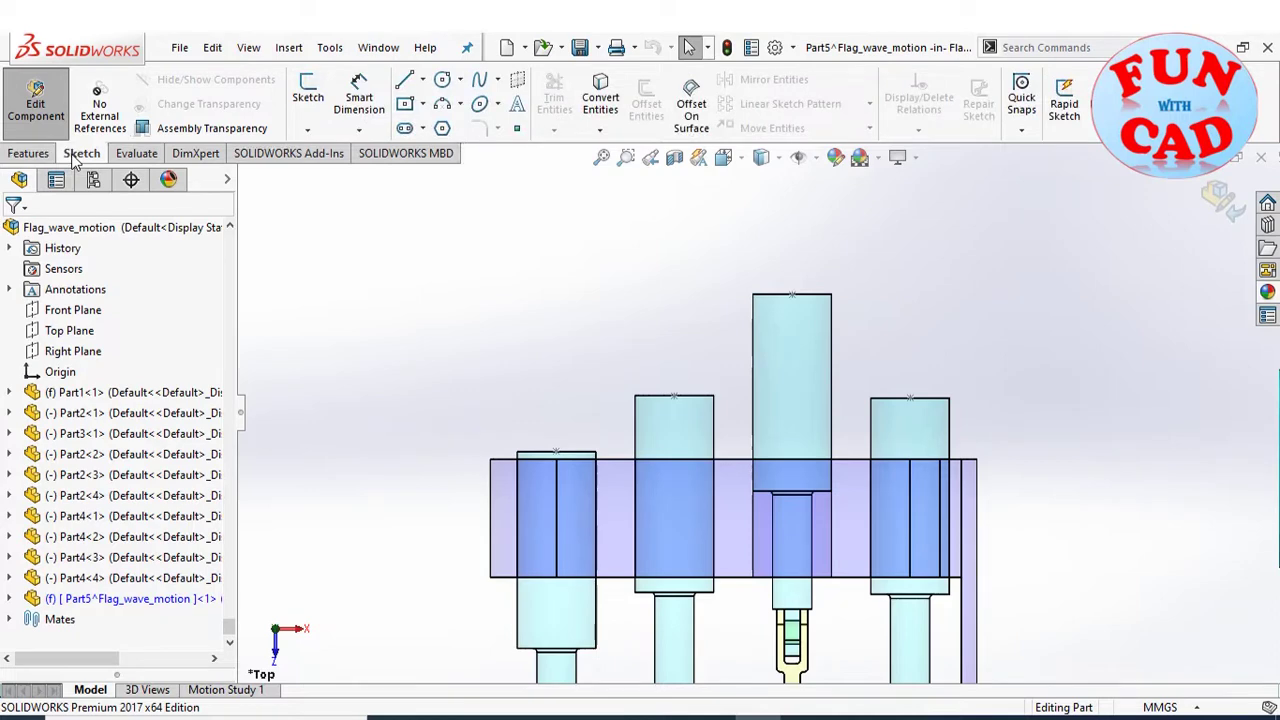
{"action": "left_click", "coordinate": [30, 153]}
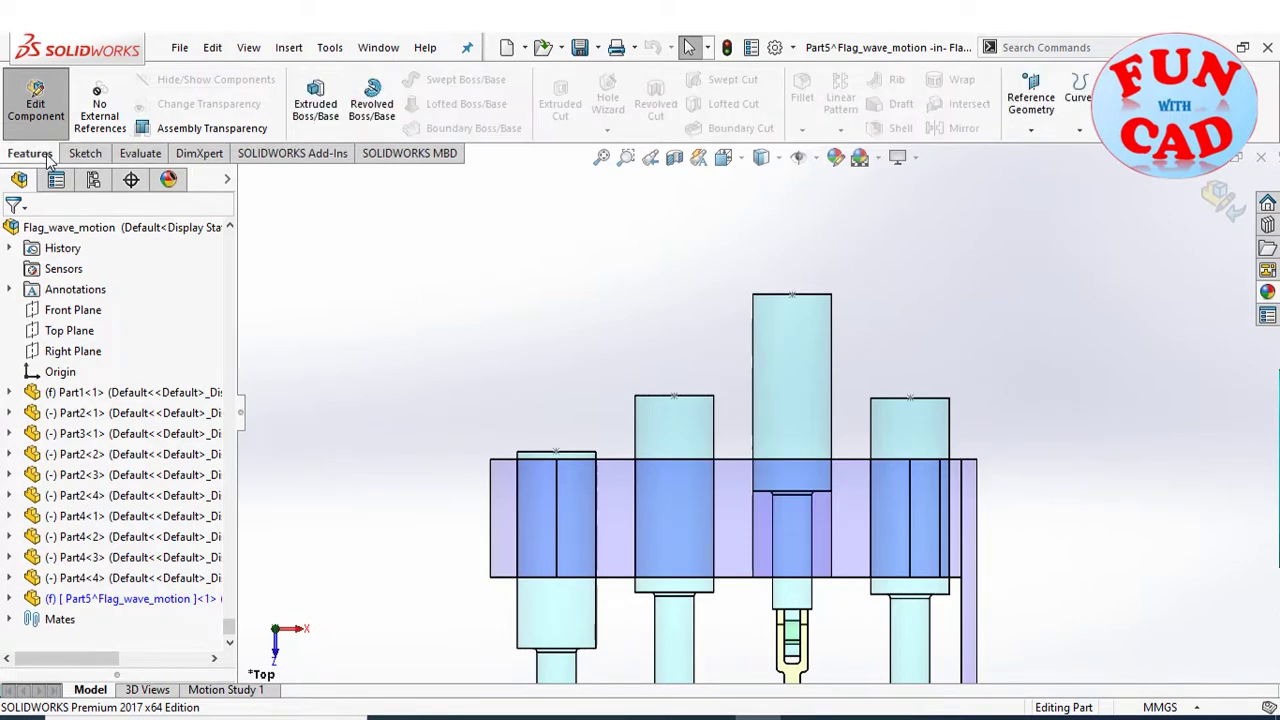
{"action": "left_click", "coordinate": [1031, 100]}
{"action": "left_click", "coordinate": [1025, 152]}
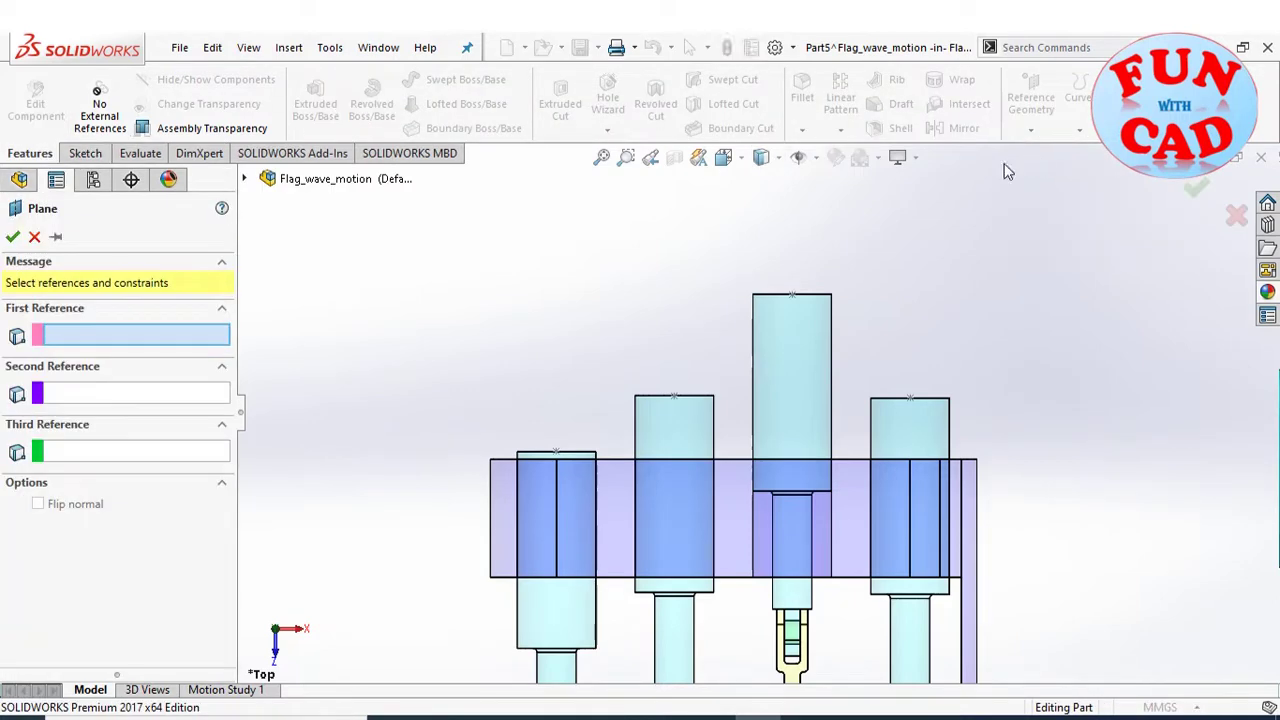
{"action": "left_click", "coordinate": [243, 178]}
{"action": "left_click", "coordinate": [326, 281]}
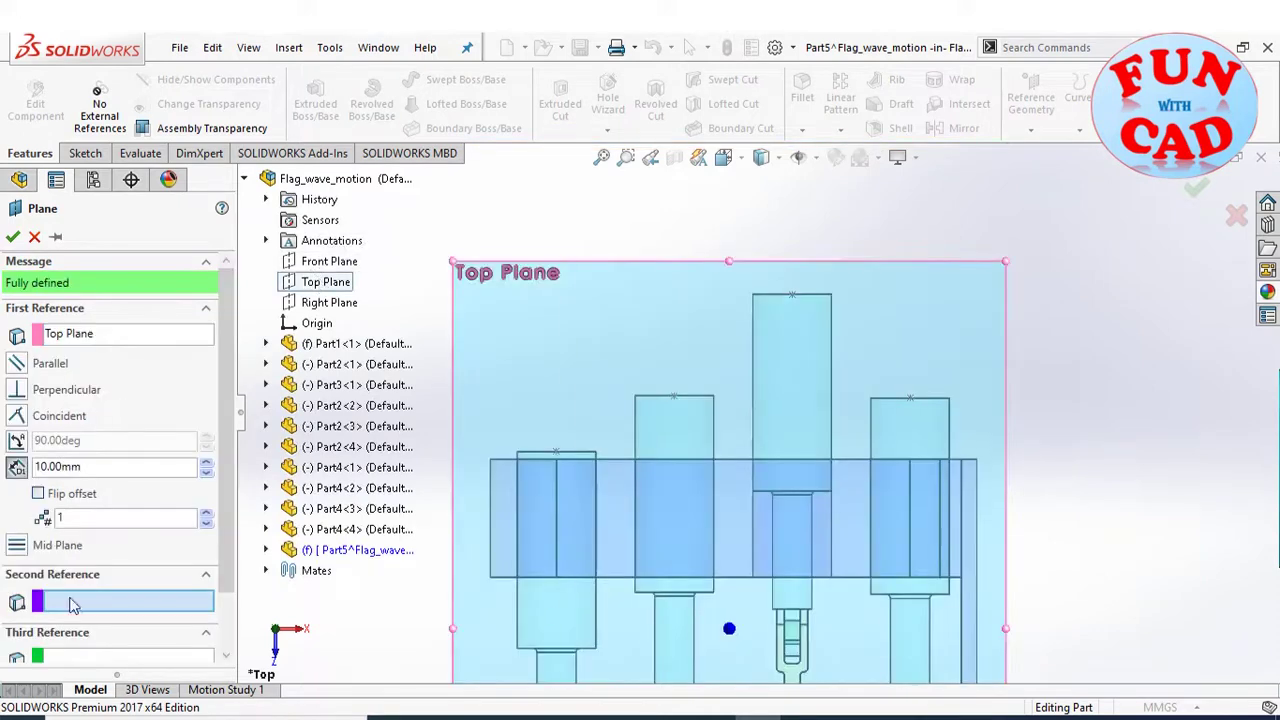
{"action": "left_click", "coordinate": [557, 454]}
{"action": "scroll", "coordinate": [585, 483], "scroll_direction": "up", "scroll_amount": 3}
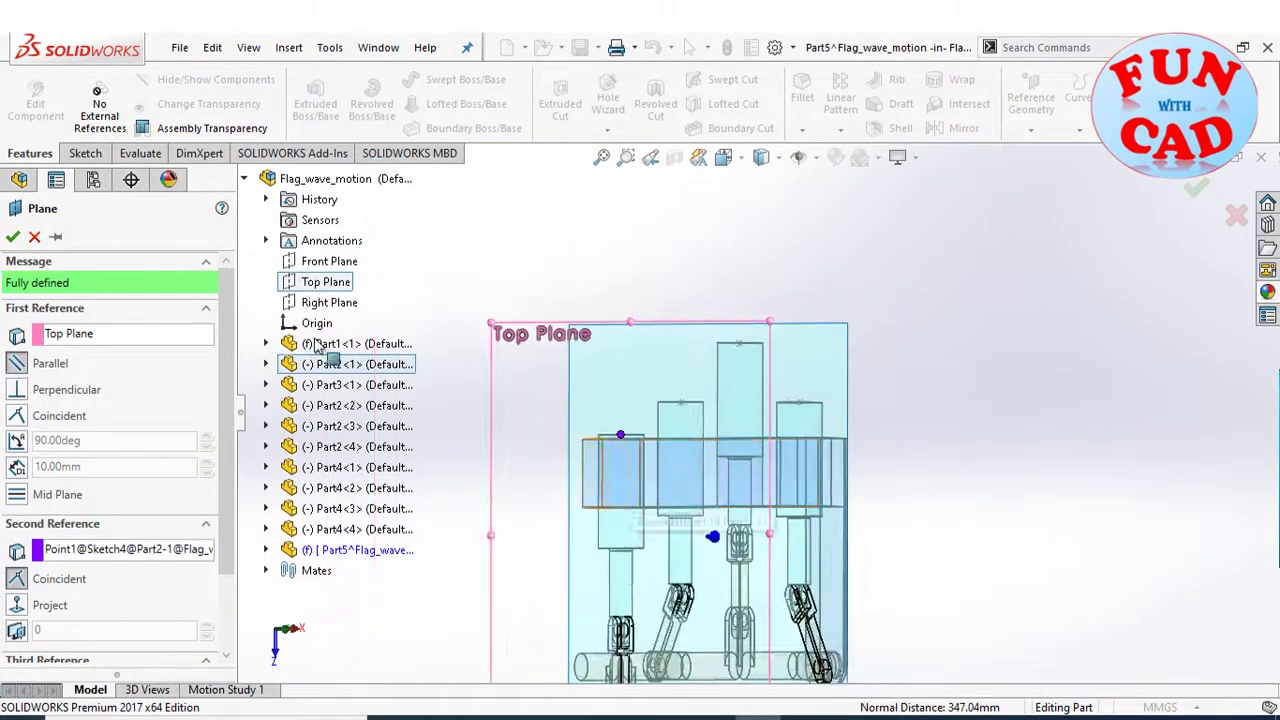
{"action": "left_click", "coordinate": [12, 237]}
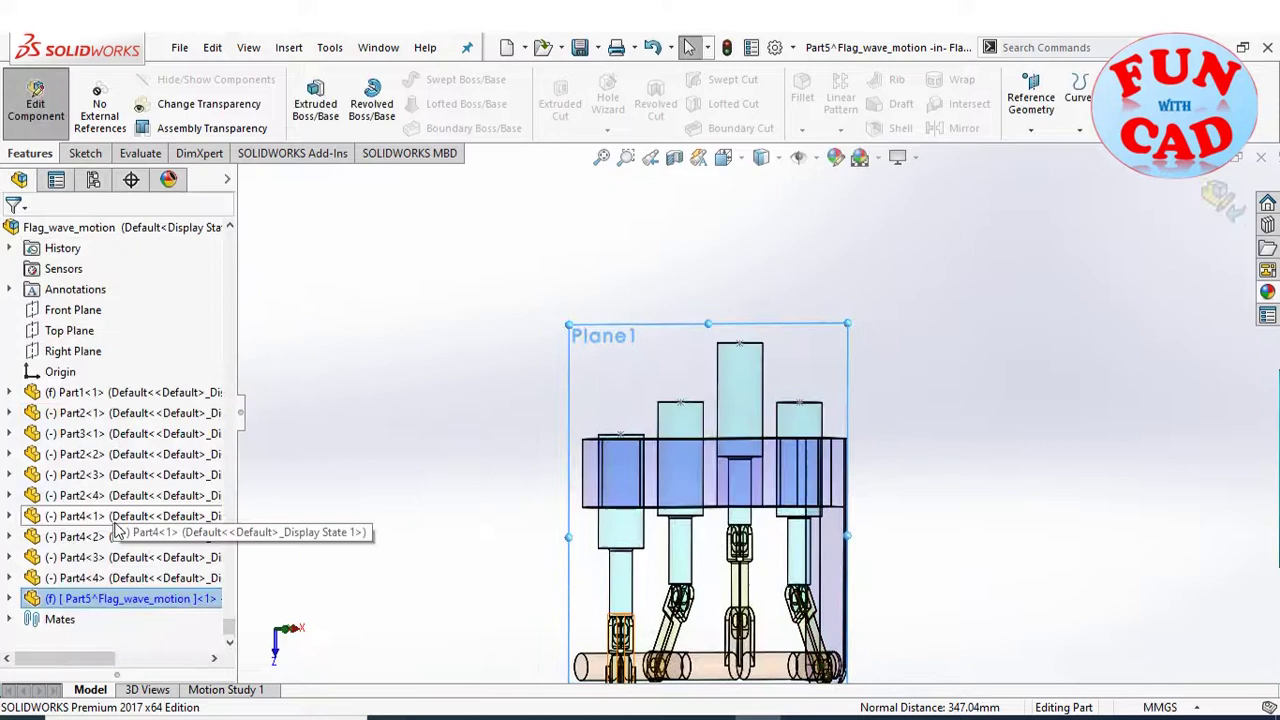
- On the new plane, sketch a spline from a free point beyond the first piston through the end points of all four pistons
{"action": "left_click", "coordinate": [86, 153]}
{"action": "left_click", "coordinate": [308, 97]}
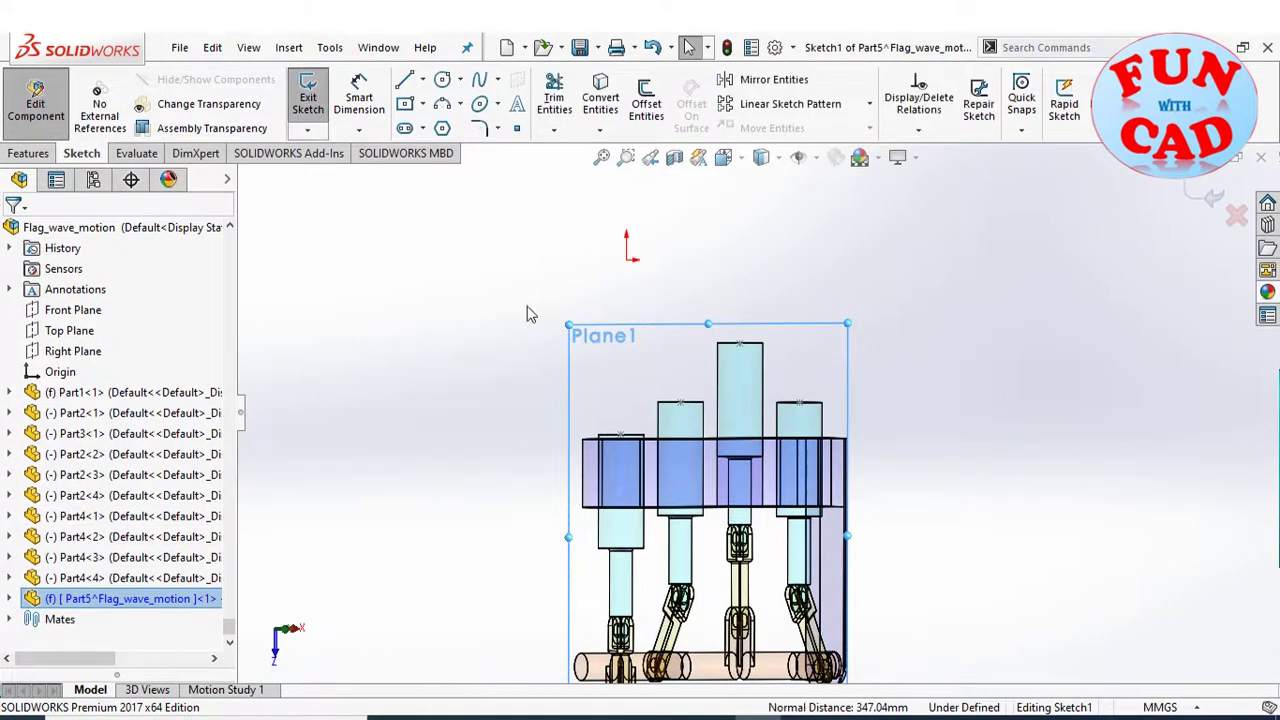
{"action": "left_click", "coordinate": [287, 628]}
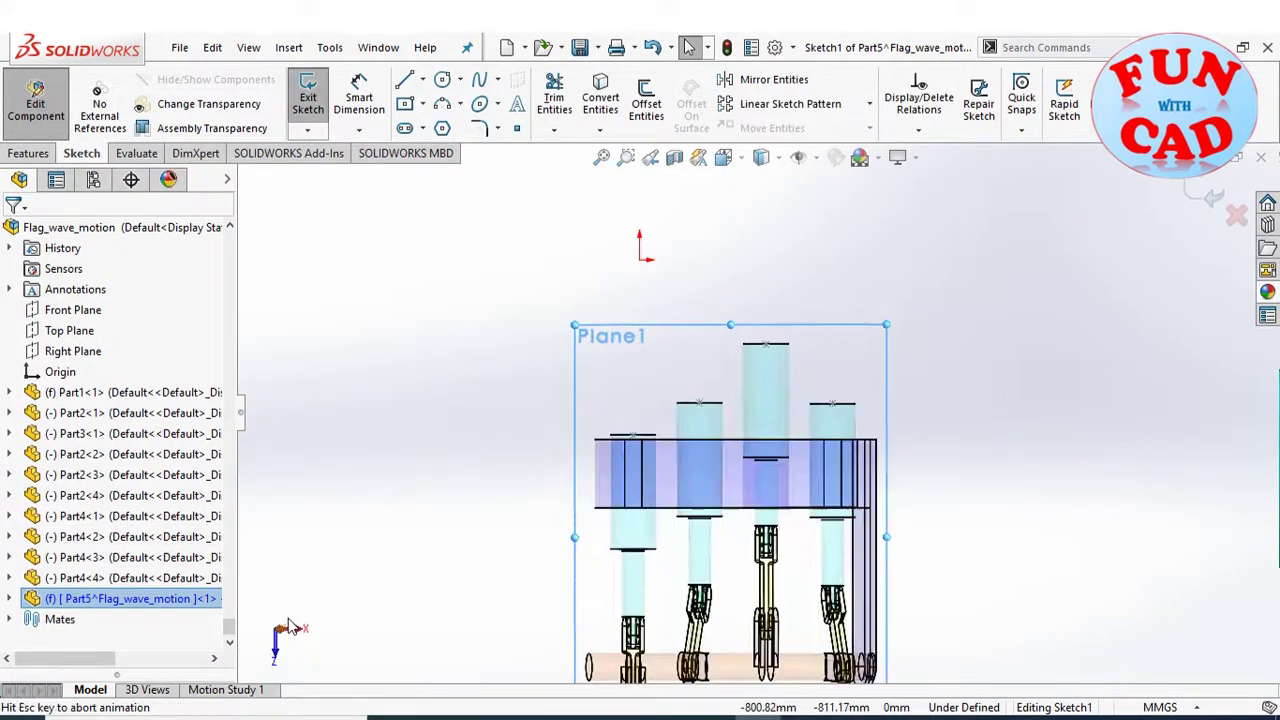
{"action": "scroll", "coordinate": [854, 356], "scroll_direction": "down", "scroll_amount": 3}
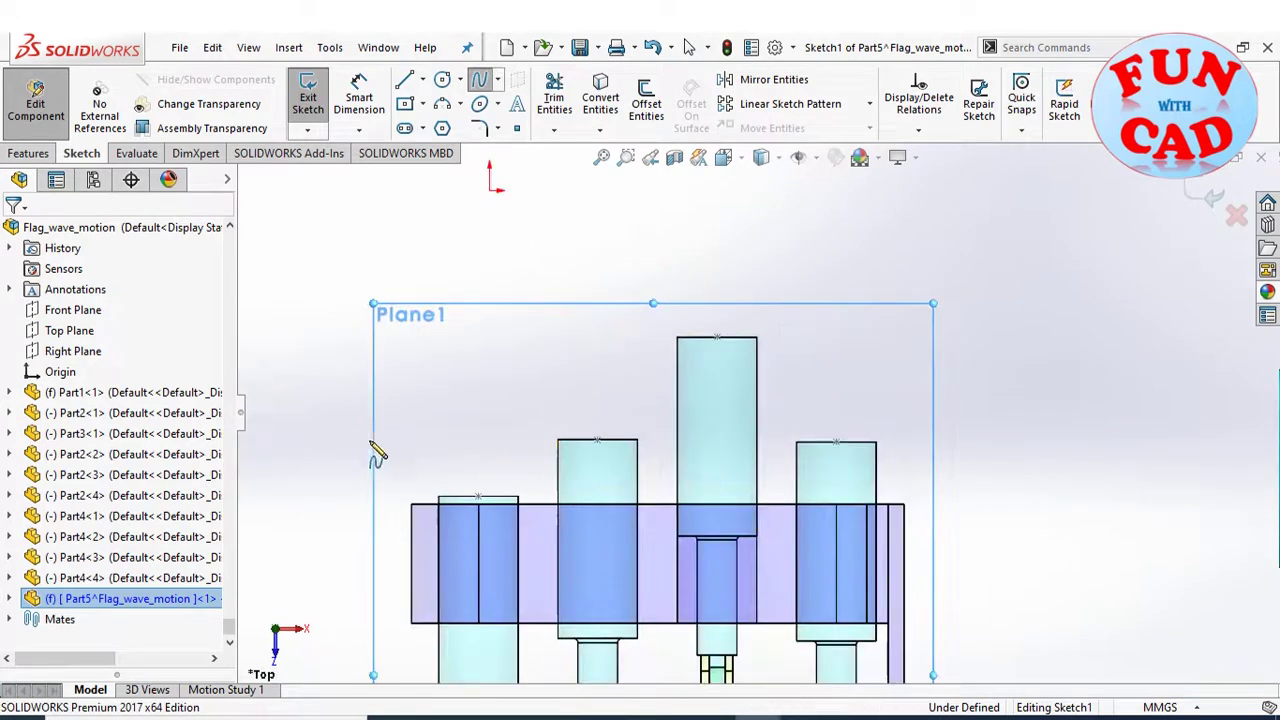
{"action": "left_click", "coordinate": [338, 437]}
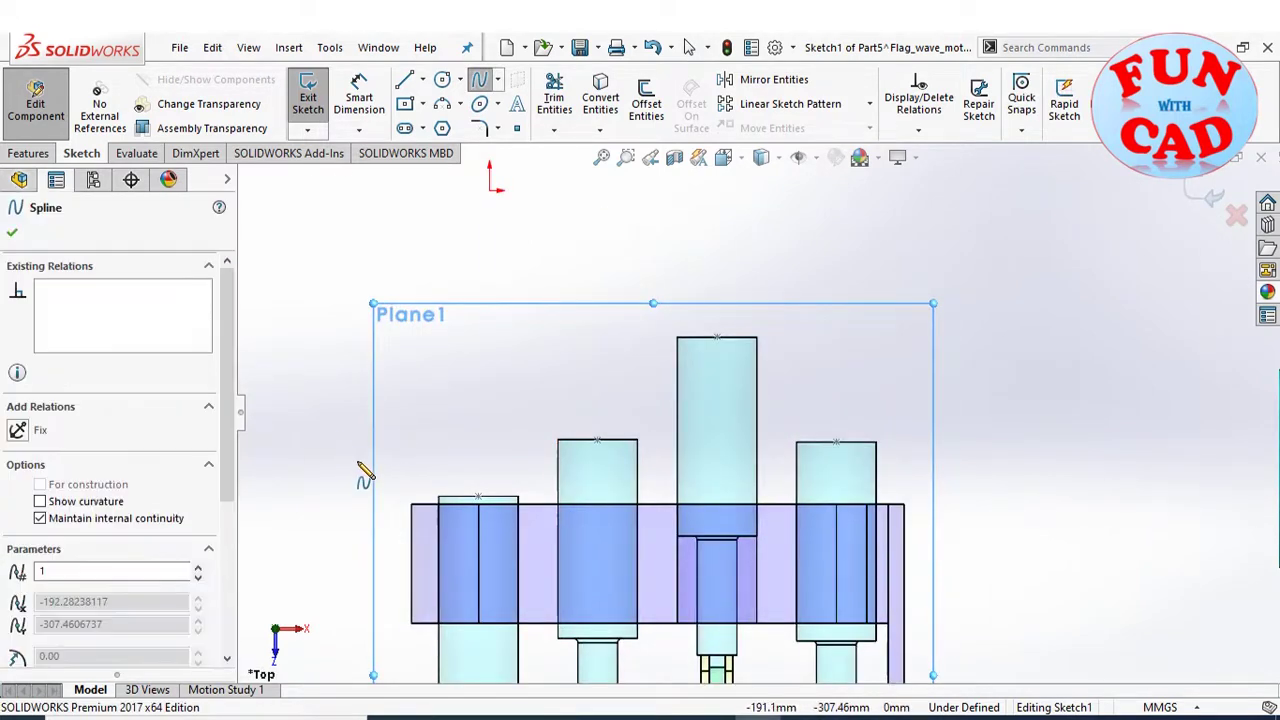
{"action": "left_click", "coordinate": [478, 496]}
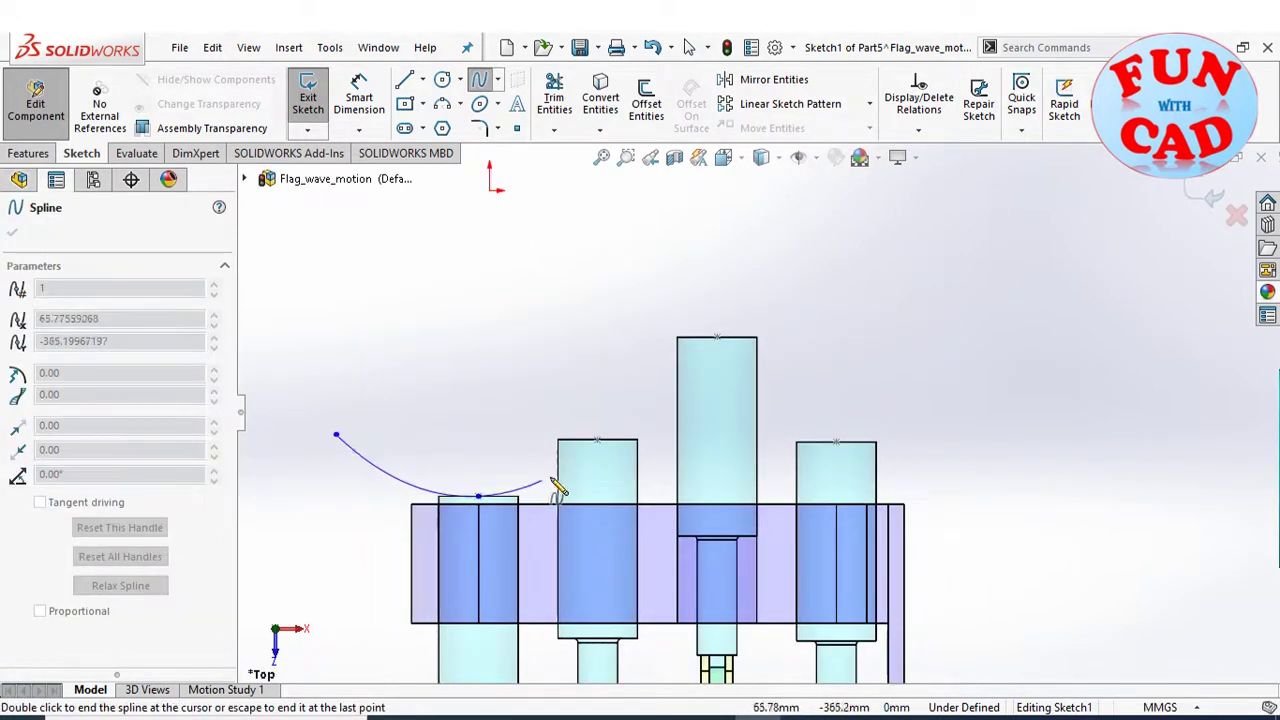
{"action": "left_click", "coordinate": [597, 440]}
{"action": "left_click", "coordinate": [717, 337]}
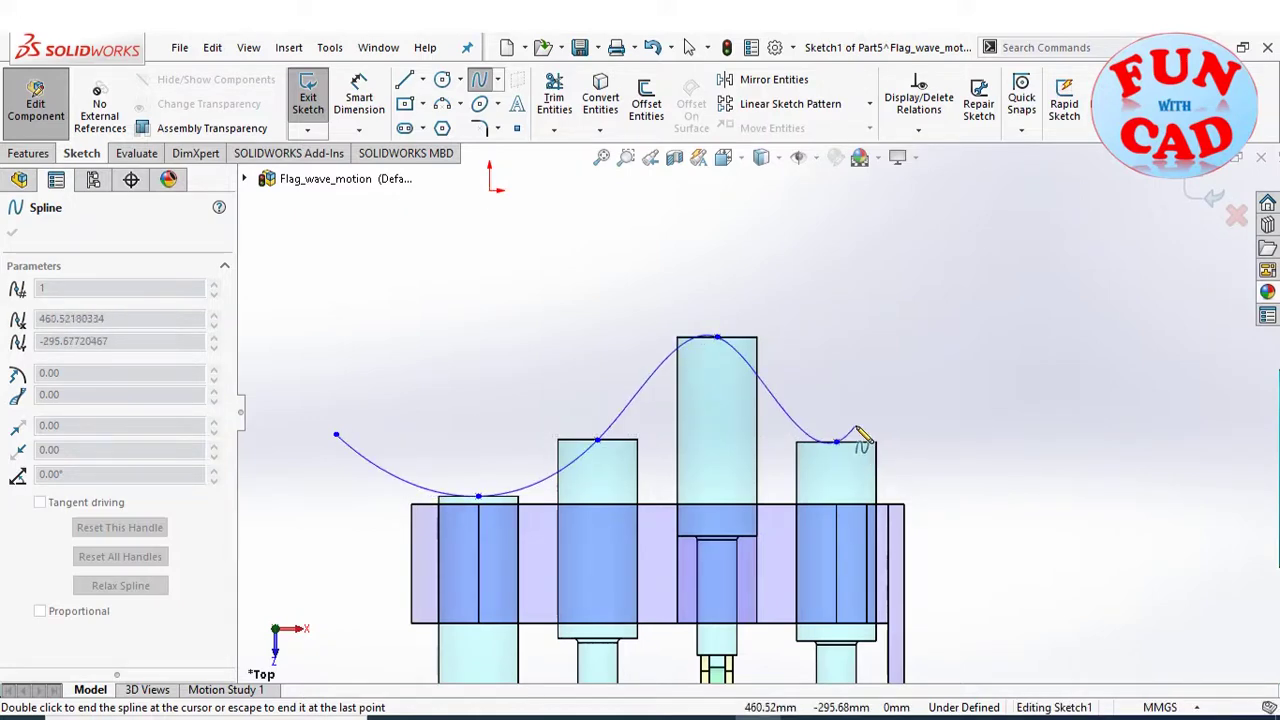
{"action": "double_click", "coordinate": [836, 442]}
- Move the spline's free end outward to about X -223 mm, Z 277 mm, fix it, and exit the sketch
{"action": "left_click", "coordinate": [337, 437]}
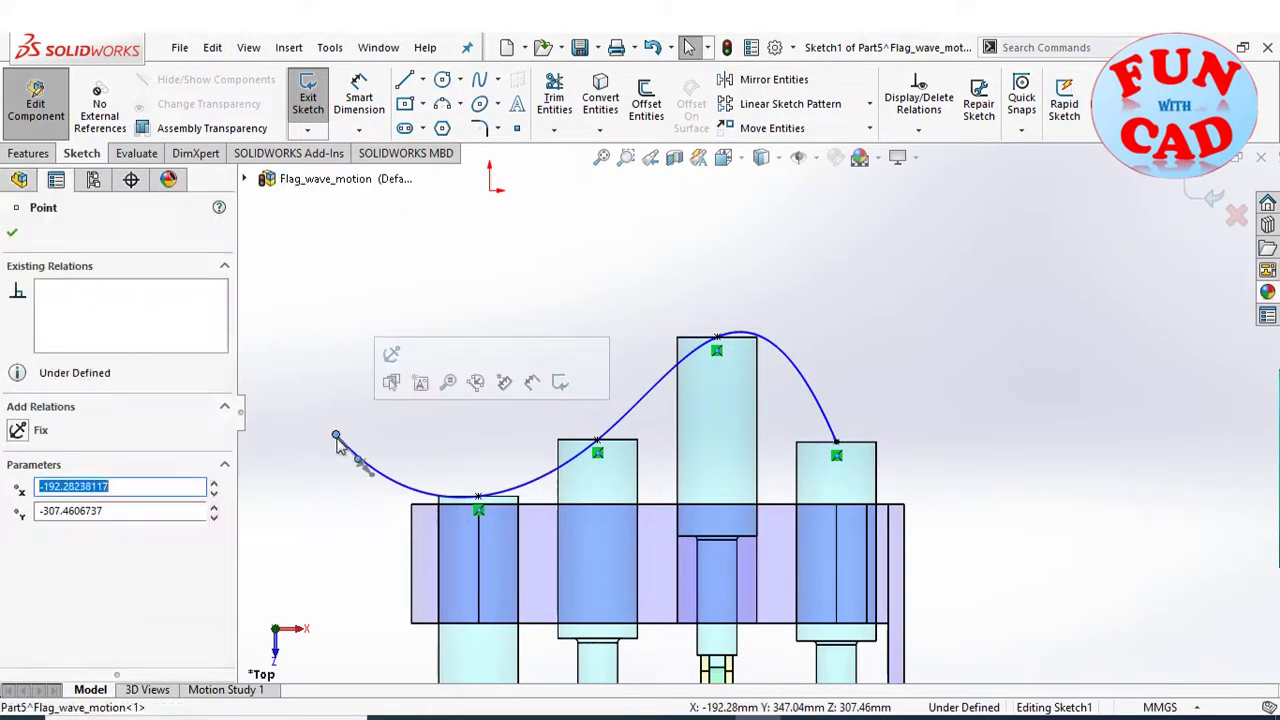
{"action": "left_click_drag", "start_coordinate": [336, 436], "coordinate": [312, 413]}
{"action": "left_click", "coordinate": [18, 430]}
{"action": "left_click", "coordinate": [11, 236]}
{"action": "scroll", "coordinate": [502, 384], "scroll_direction": "up", "scroll_amount": 2}
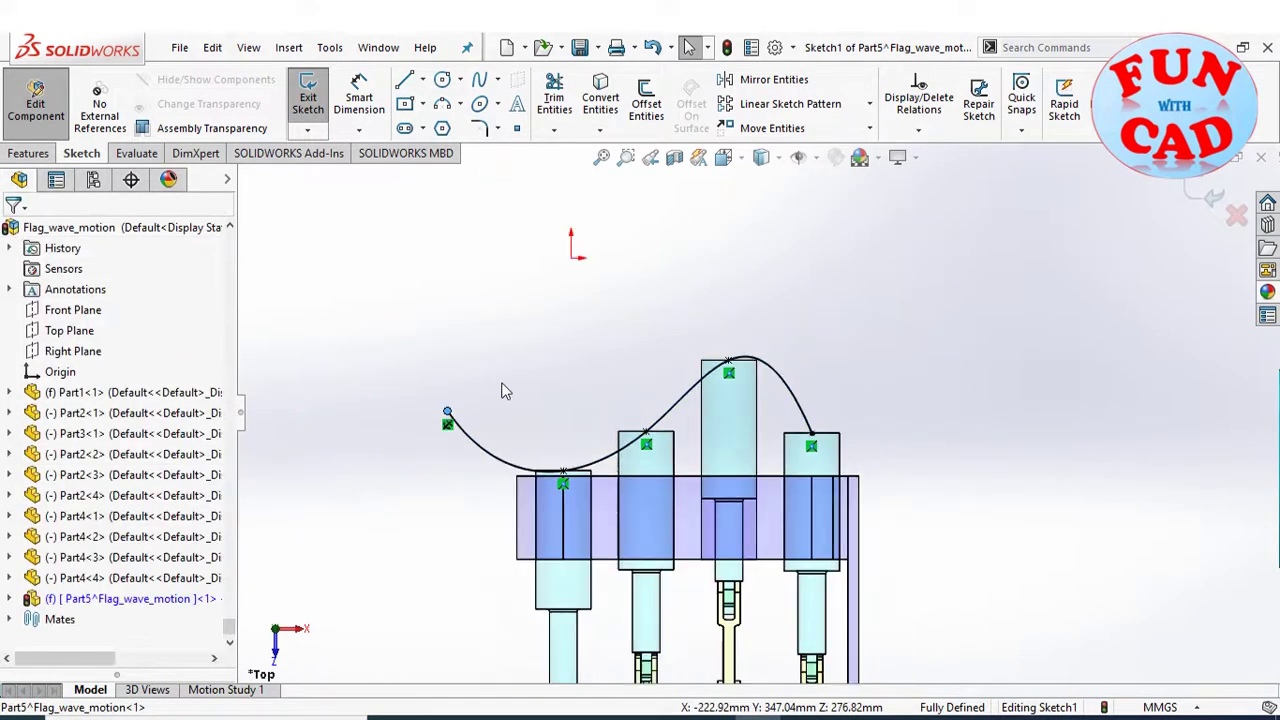
{"action": "left_click", "coordinate": [1212, 198]}
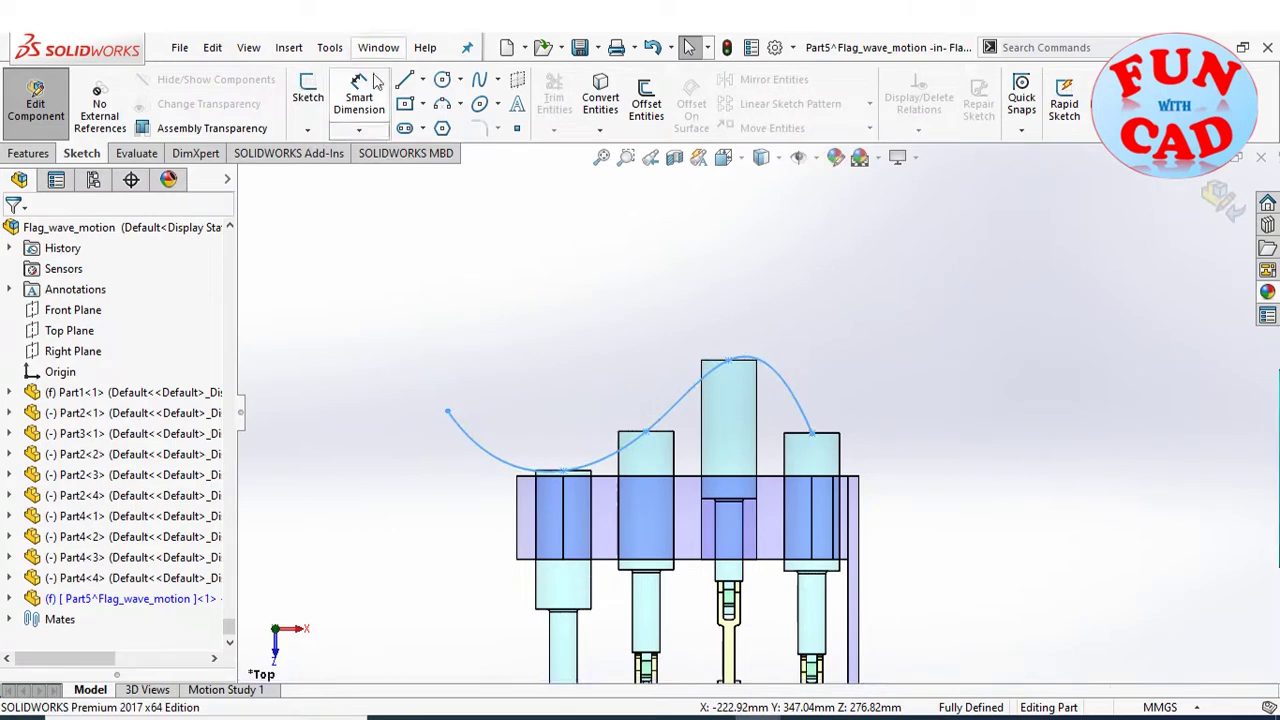
- Extrude the spline as a surface from the sketch plane with a blind depth of 400 mm
{"action": "left_click", "coordinate": [289, 48]}
{"action": "mouse_move", "coordinate": [310, 234]}
{"action": "left_click", "coordinate": [495, 234]}
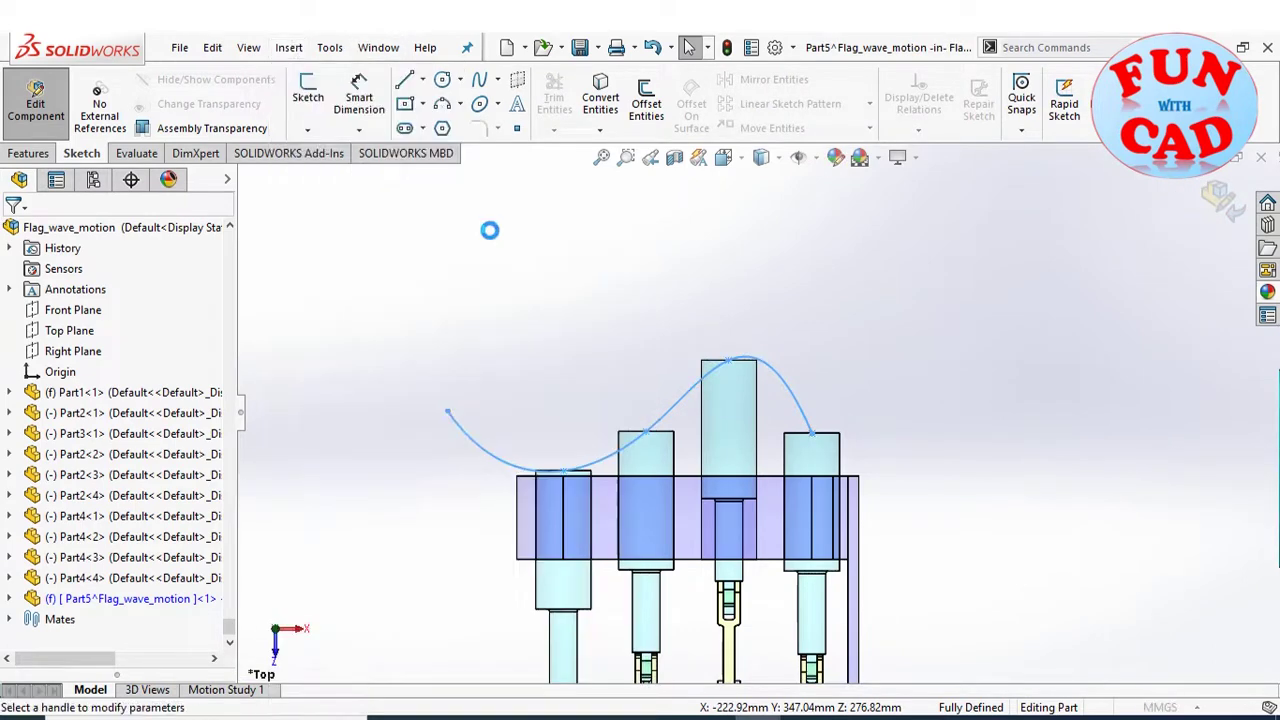
{"action": "middle_click_drag", "start_coordinate": [490, 290], "coordinate": [557, 410]}
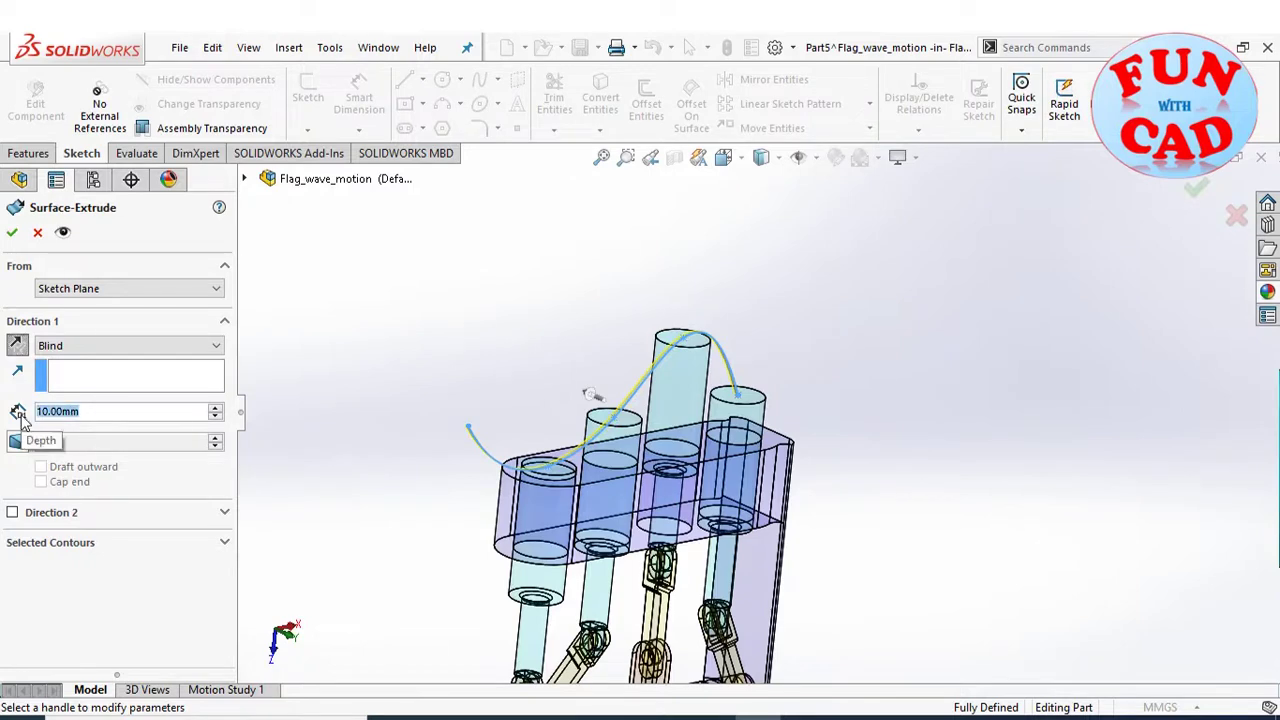
{"action": "type", "text": "300"}
{"action": "key", "text": "Return"}
{"action": "middle_click_drag", "start_coordinate": [398, 549], "coordinate": [387, 400]}
{"action": "type", "text": "400"}
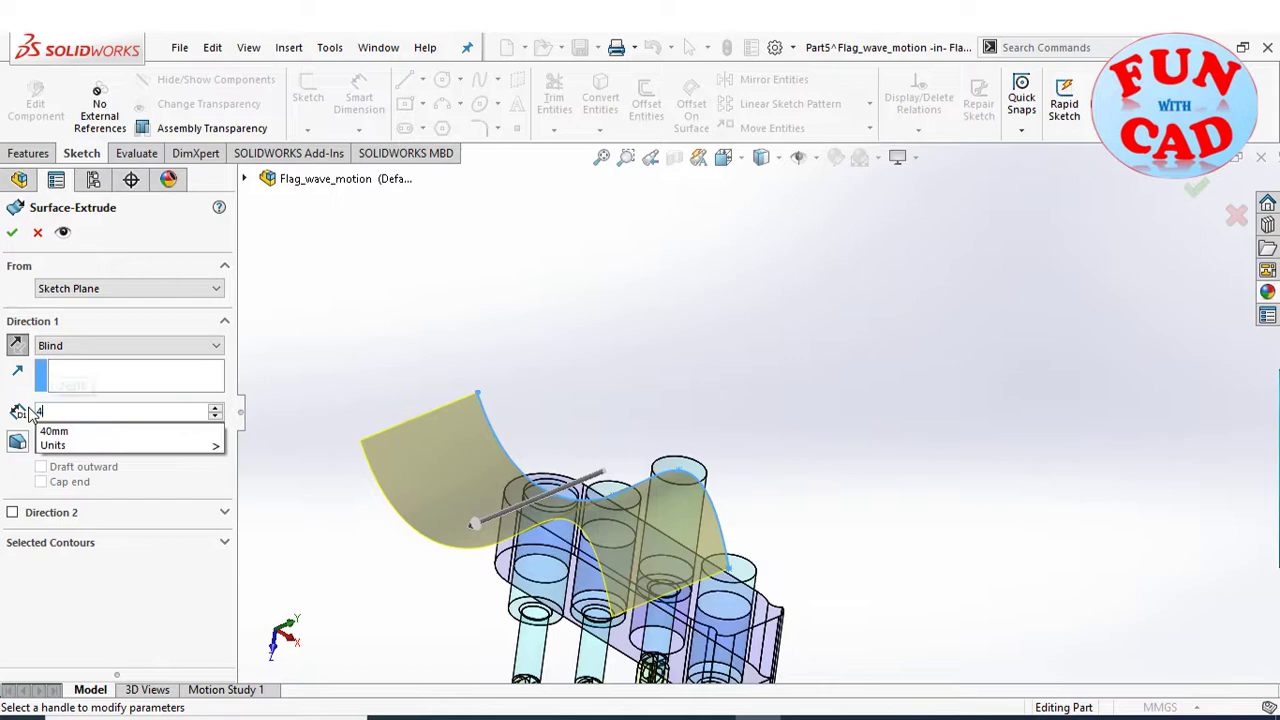
{"action": "key", "text": "Return"}
{"action": "middle_click_drag", "start_coordinate": [409, 630], "coordinate": [620, 540]}
{"action": "scroll", "coordinate": [620, 540], "scroll_direction": "down", "scroll_amount": 2}
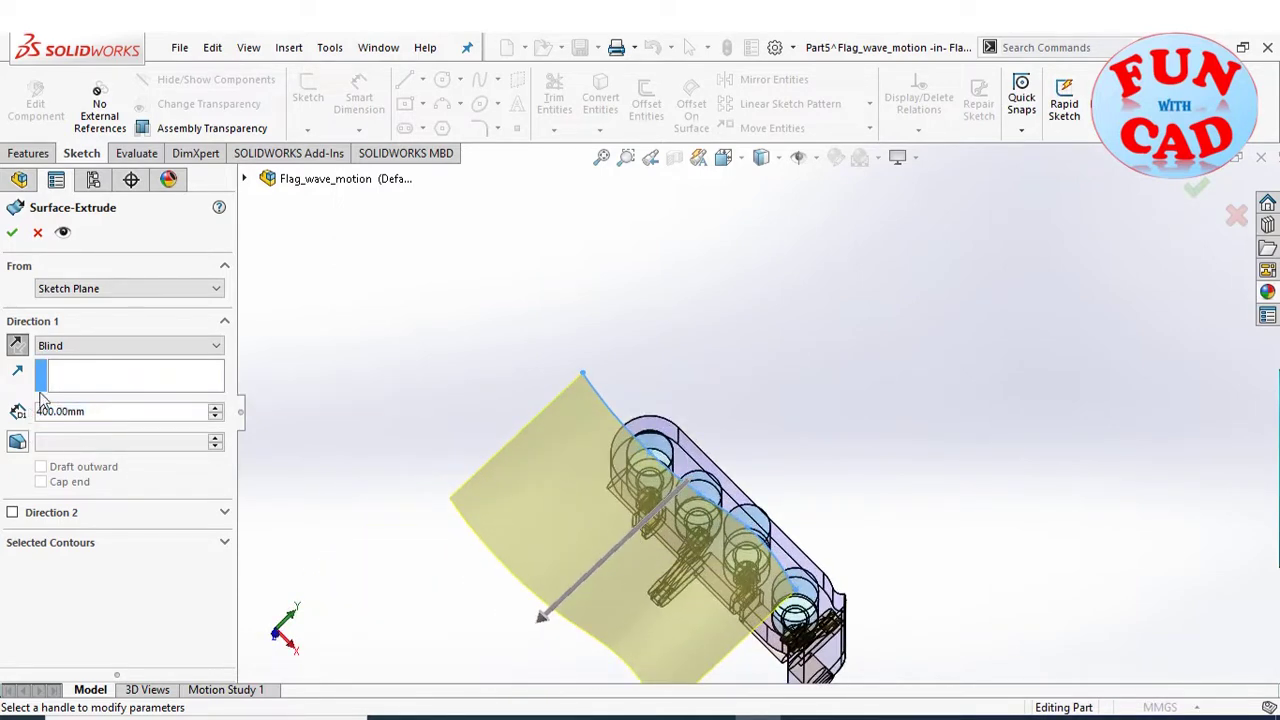
{"action": "left_click", "coordinate": [12, 233]}
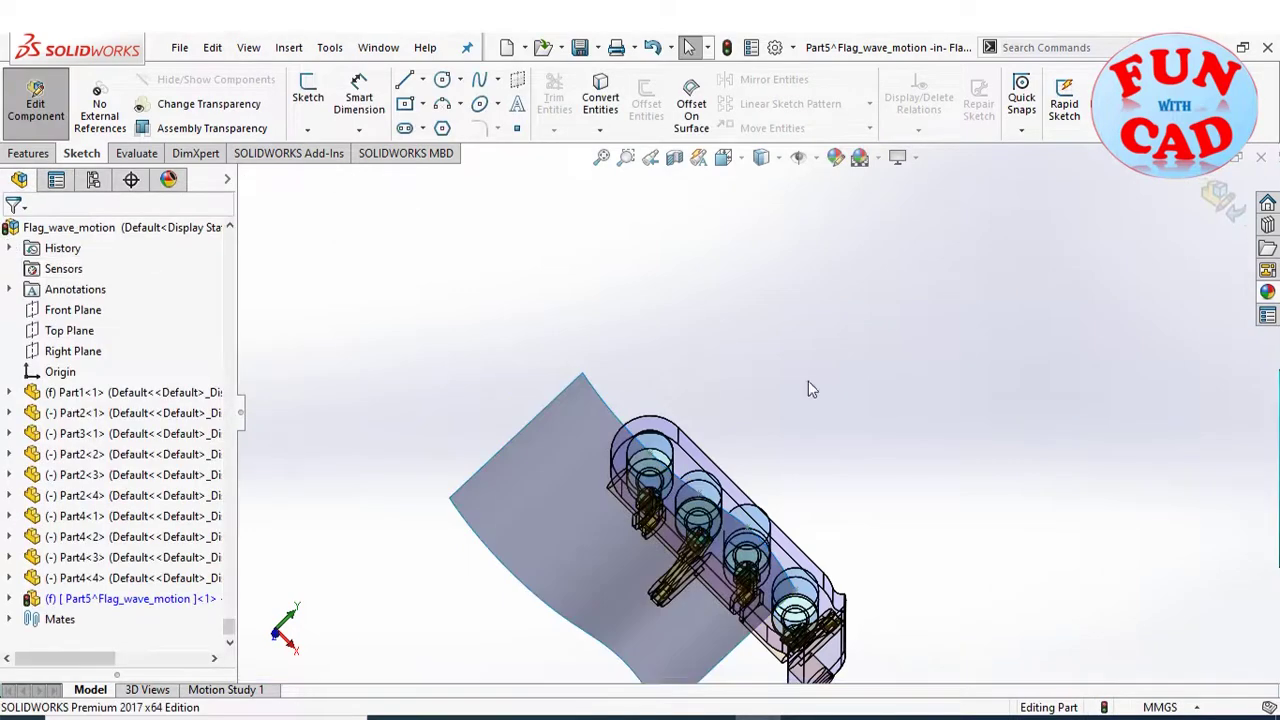
- Finish editing the flag part in the assembly and open Motion Study 1 with its timeline expanded
{"action": "left_click", "coordinate": [1227, 198]}
{"action": "mouse_move", "coordinate": [843, 434]}
{"action": "middle_mouse_down"}
{"action": "mouse_move", "coordinate": [717, 703]}
{"action": "mouse_move", "coordinate": [700, 634]}
{"action": "mouse_move", "coordinate": [716, 535]}
{"action": "mouse_move", "coordinate": [773, 401]}
{"action": "mouse_move", "coordinate": [772, 364]}
{"action": "middle_mouse_up"}
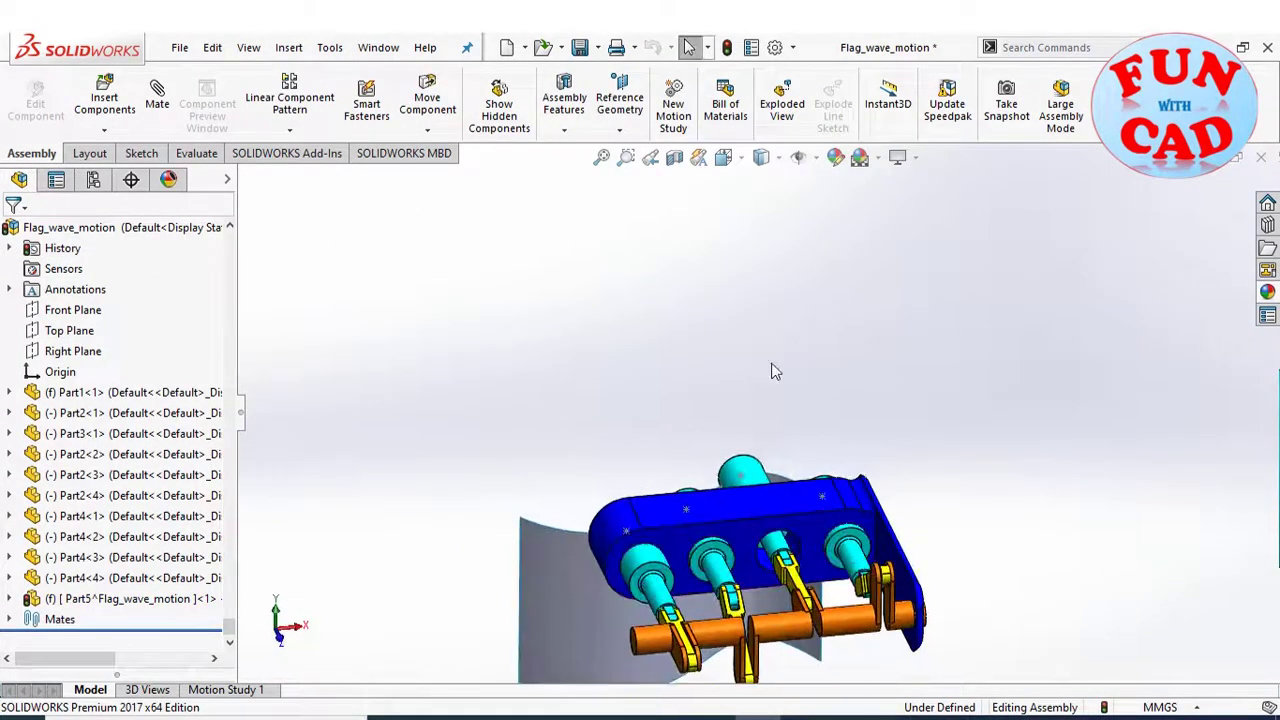
{"action": "left_click", "coordinate": [256, 690]}
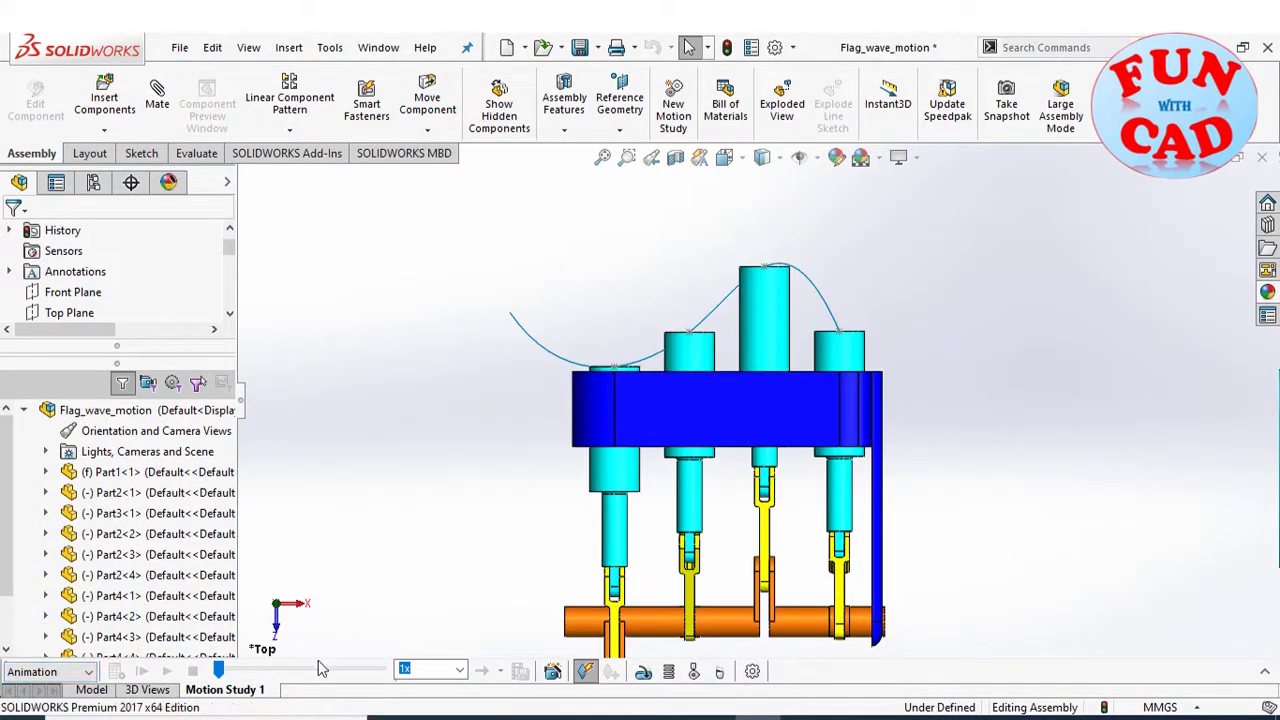
{"action": "left_click", "coordinate": [1265, 671]}
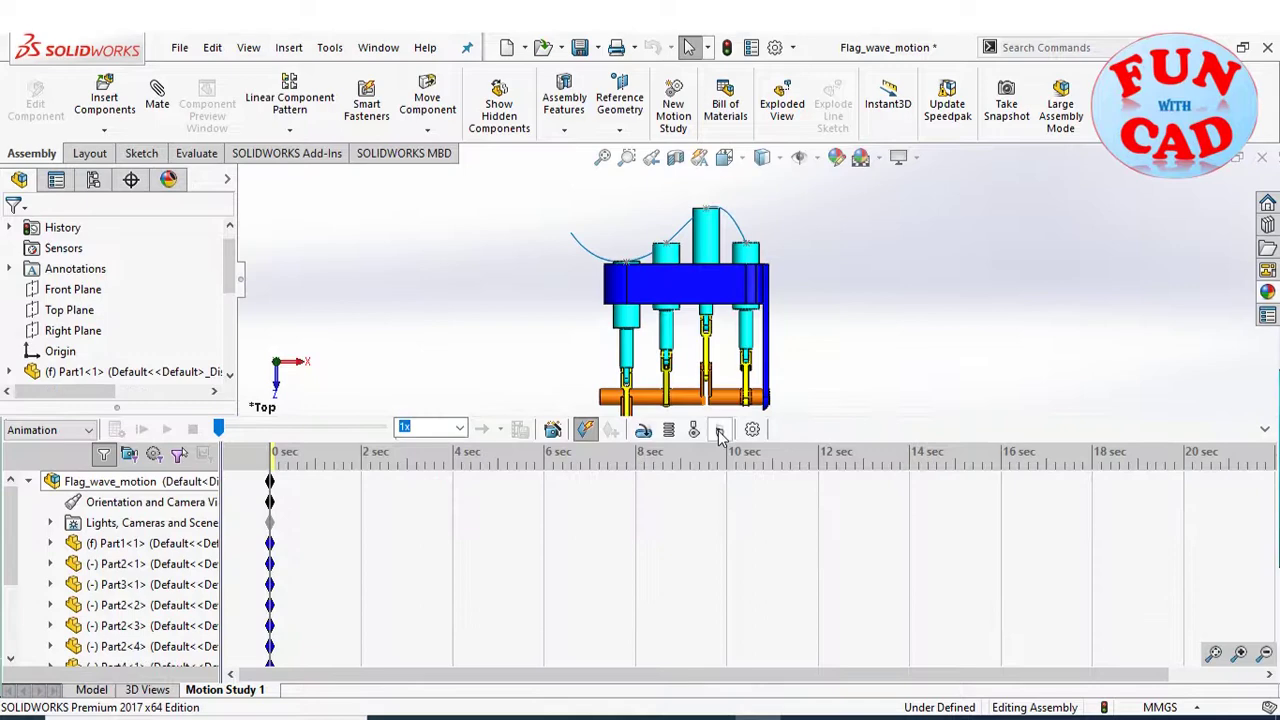
- Add a rotary motor on the crankshaft's end face, relative to the Part1 housing, at a constant speed of 50 RPM
{"action": "left_click", "coordinate": [645, 430]}
{"action": "scroll", "coordinate": [794, 383], "scroll_direction": "up", "scroll_amount": 3}
{"action": "scroll", "coordinate": [772, 362], "scroll_direction": "down", "scroll_amount": 6}
{"action": "scroll", "coordinate": [766, 280], "scroll_direction": "down", "scroll_amount": 2}
{"action": "middle_click_drag", "start_coordinate": [771, 311], "coordinate": [777, 349]}
{"action": "left_click", "coordinate": [788, 348]}
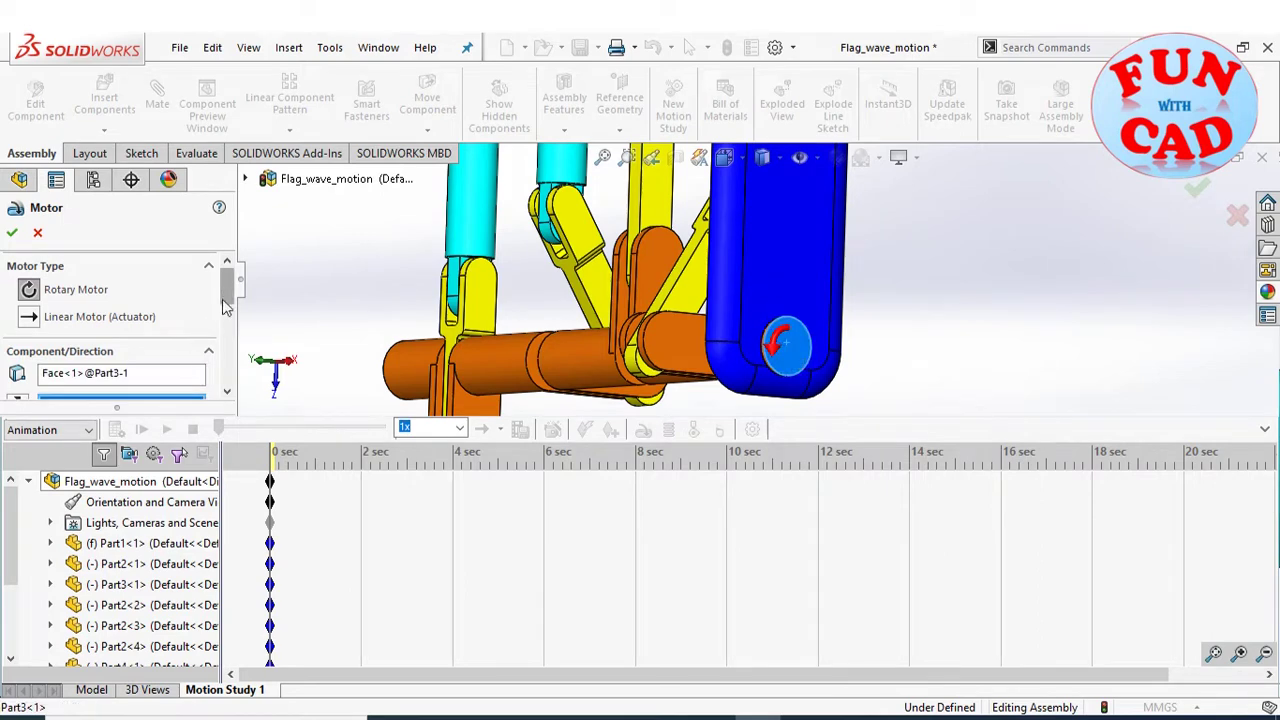
{"action": "scroll", "coordinate": [226, 307], "scroll_direction": "down", "scroll_amount": 2}
{"action": "left_click", "coordinate": [815, 281]}
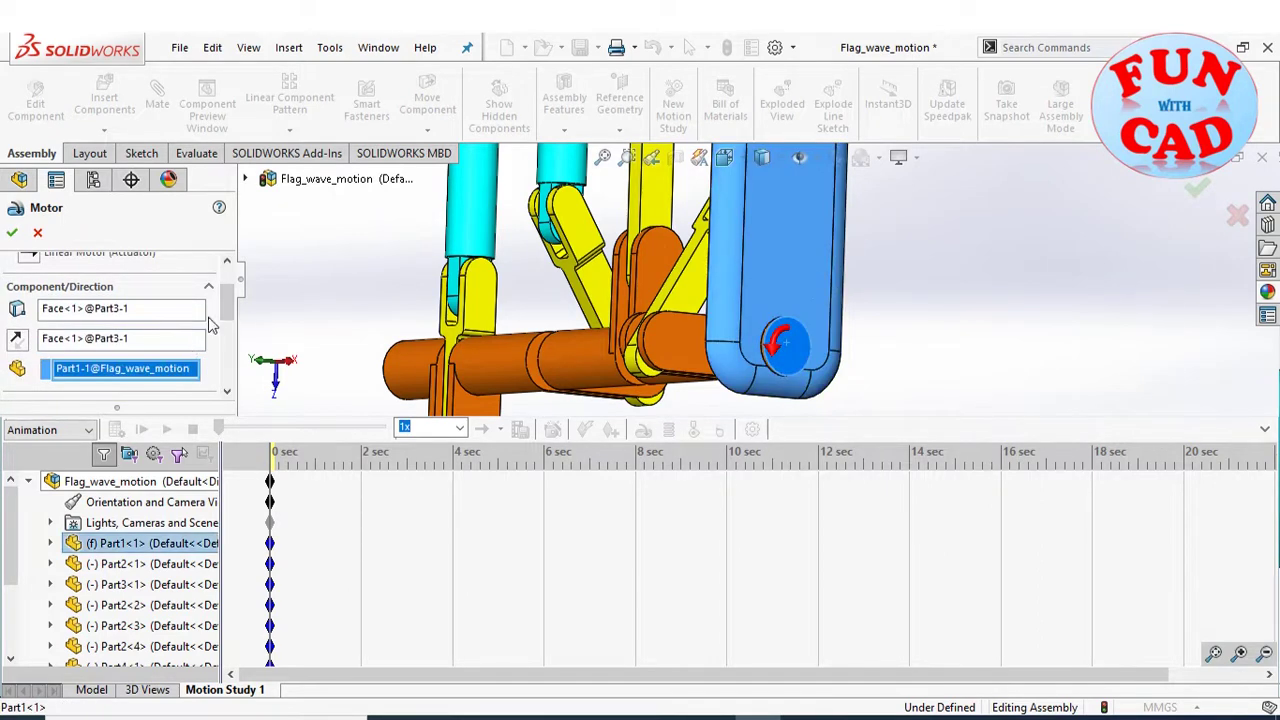
{"action": "scroll", "coordinate": [212, 322], "scroll_direction": "down", "scroll_amount": 3}
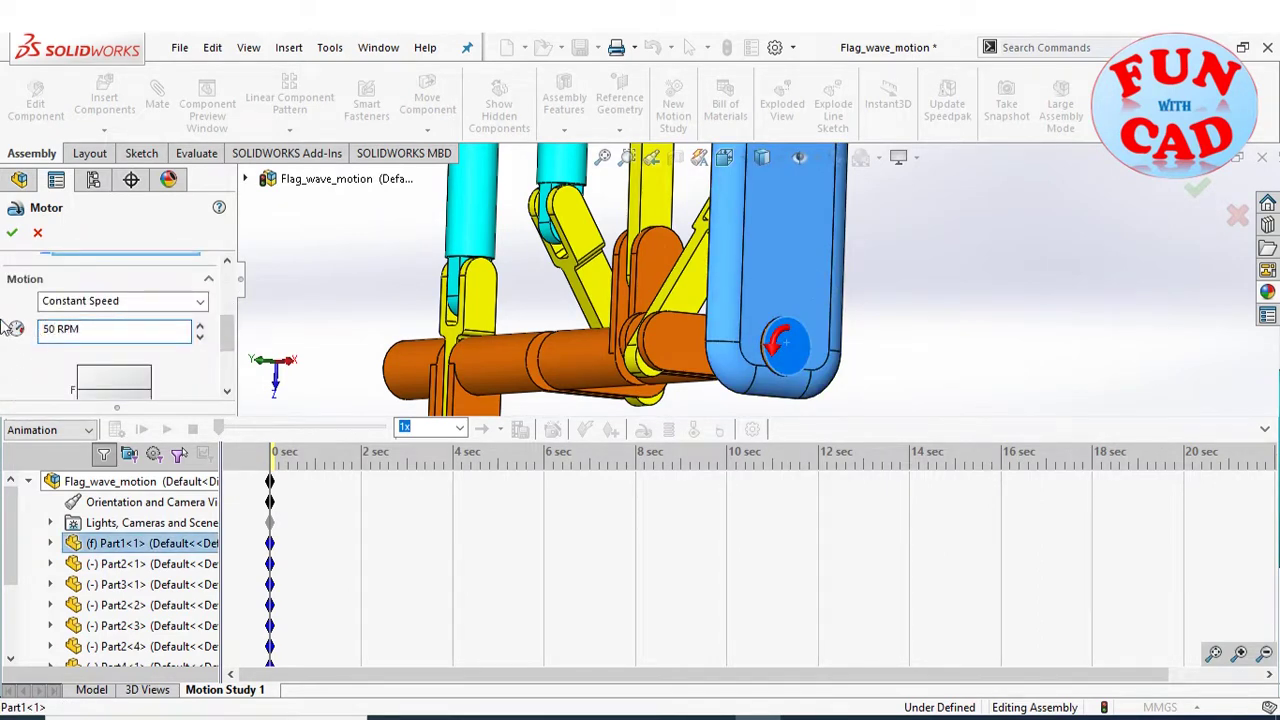
{"action": "left_click", "coordinate": [12, 233]}
- Extend the motion study's duration to 10 seconds and calculate it
{"action": "left_click_drag", "start_coordinate": [497, 481], "coordinate": [531, 487]}
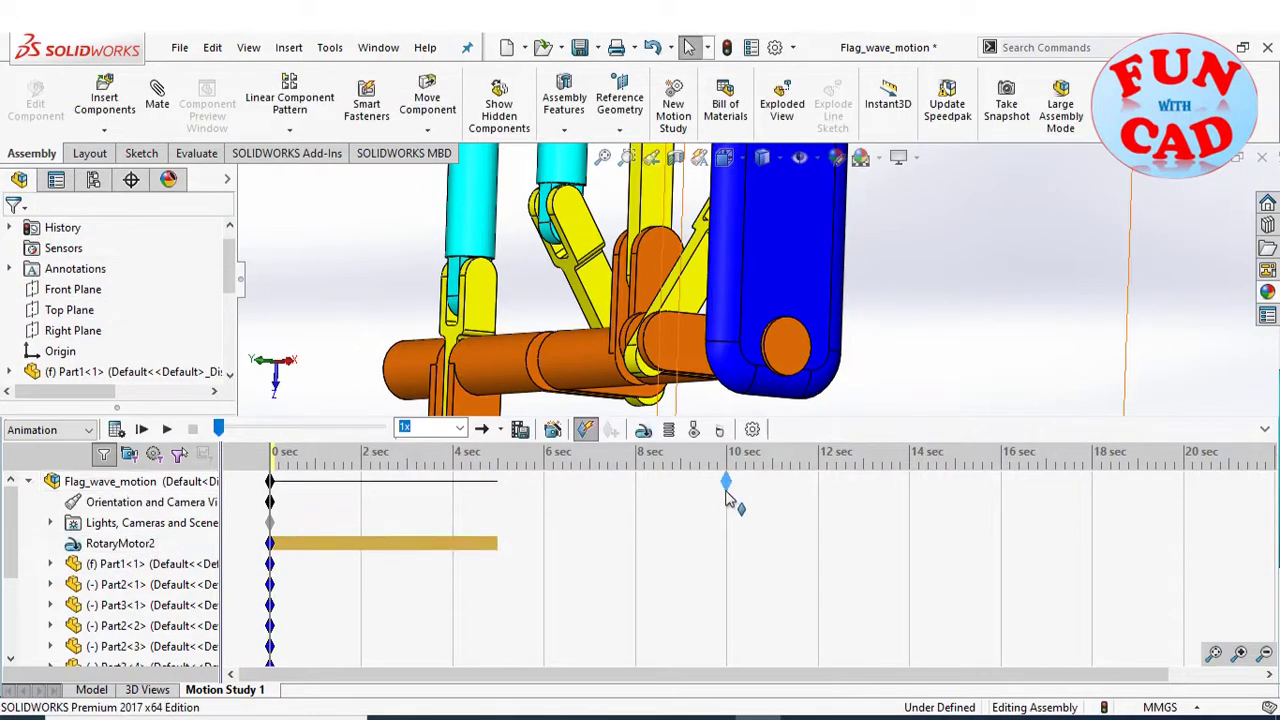
{"action": "left_click_drag", "start_coordinate": [728, 500], "coordinate": [727, 498]}
{"action": "left_click", "coordinate": [117, 430]}
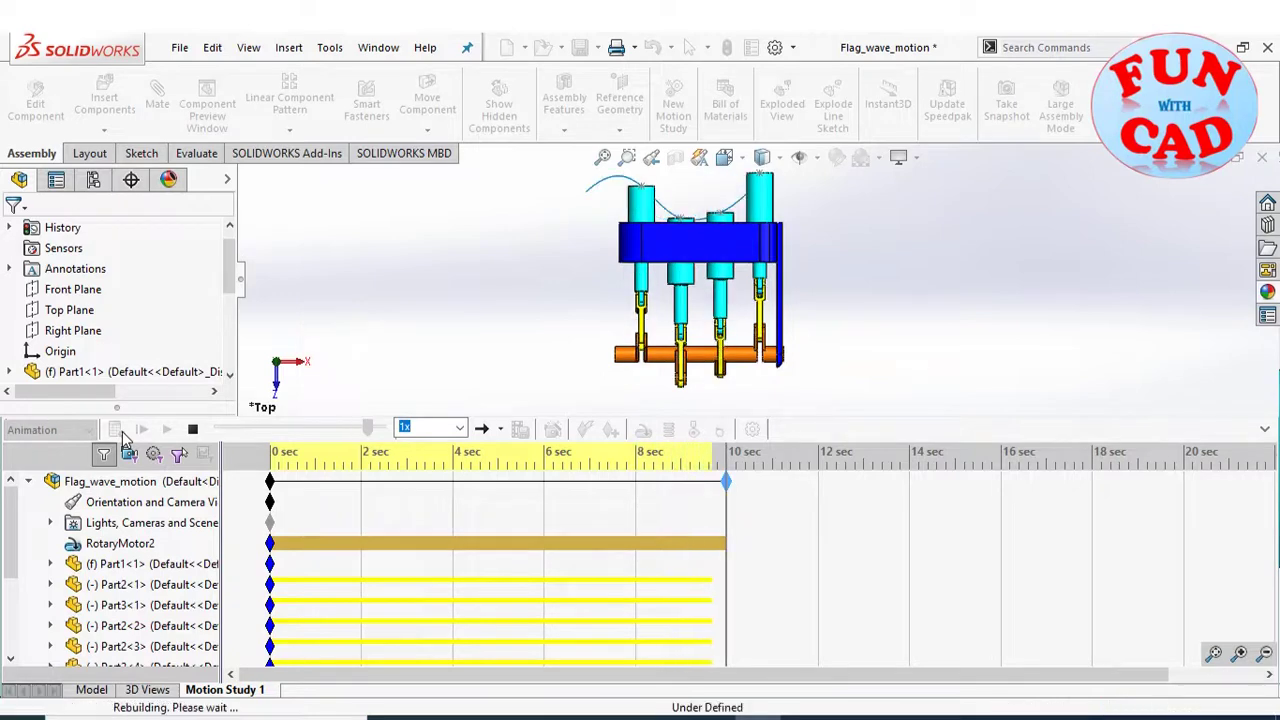
- Play back the calculated motion in an enlarged, tilted view to examine the flag and pistons, and stop the playback
{"action": "middle_click_drag", "start_coordinate": [683, 381], "coordinate": [680, 265]}
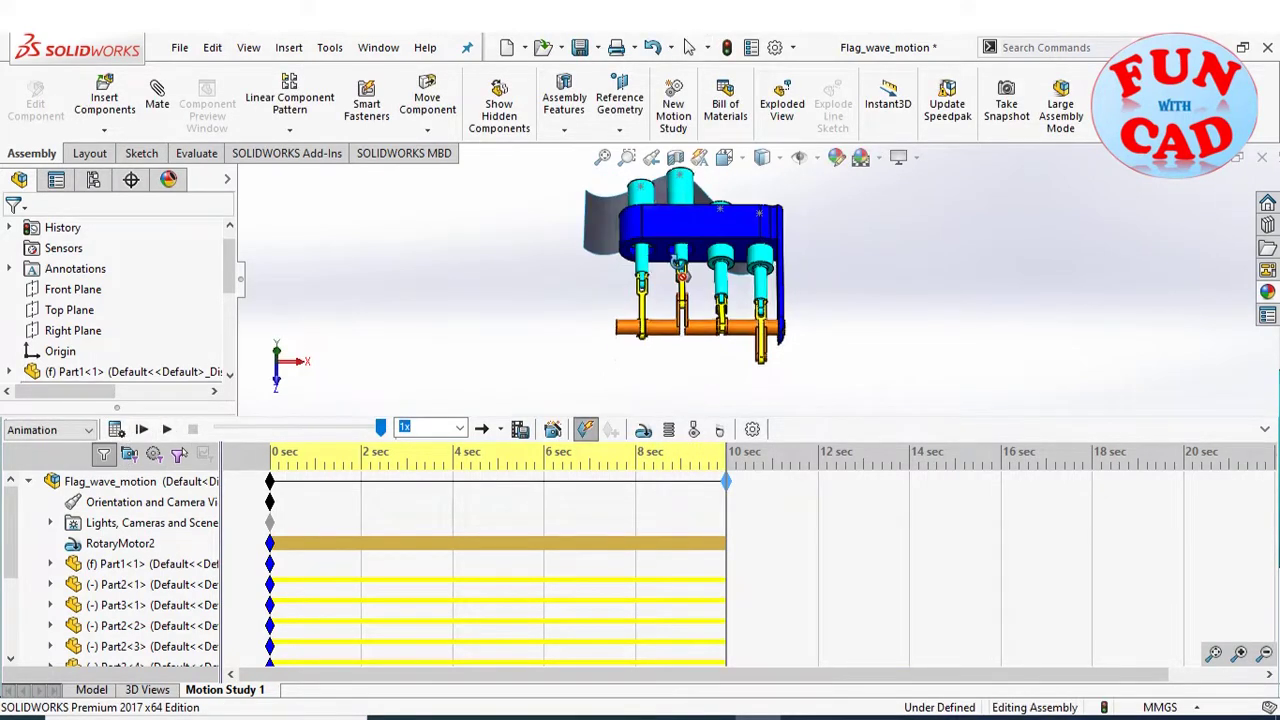
{"action": "left_click", "coordinate": [167, 429]}
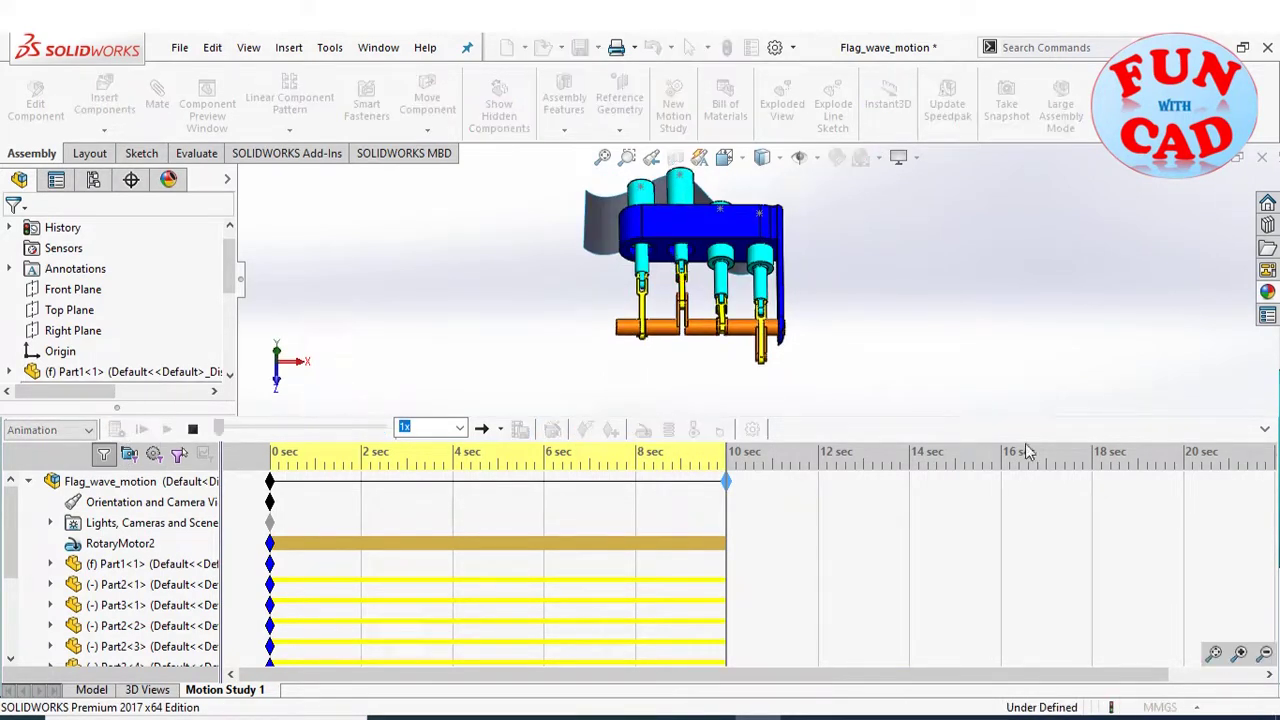
{"action": "left_click", "coordinate": [1265, 429]}
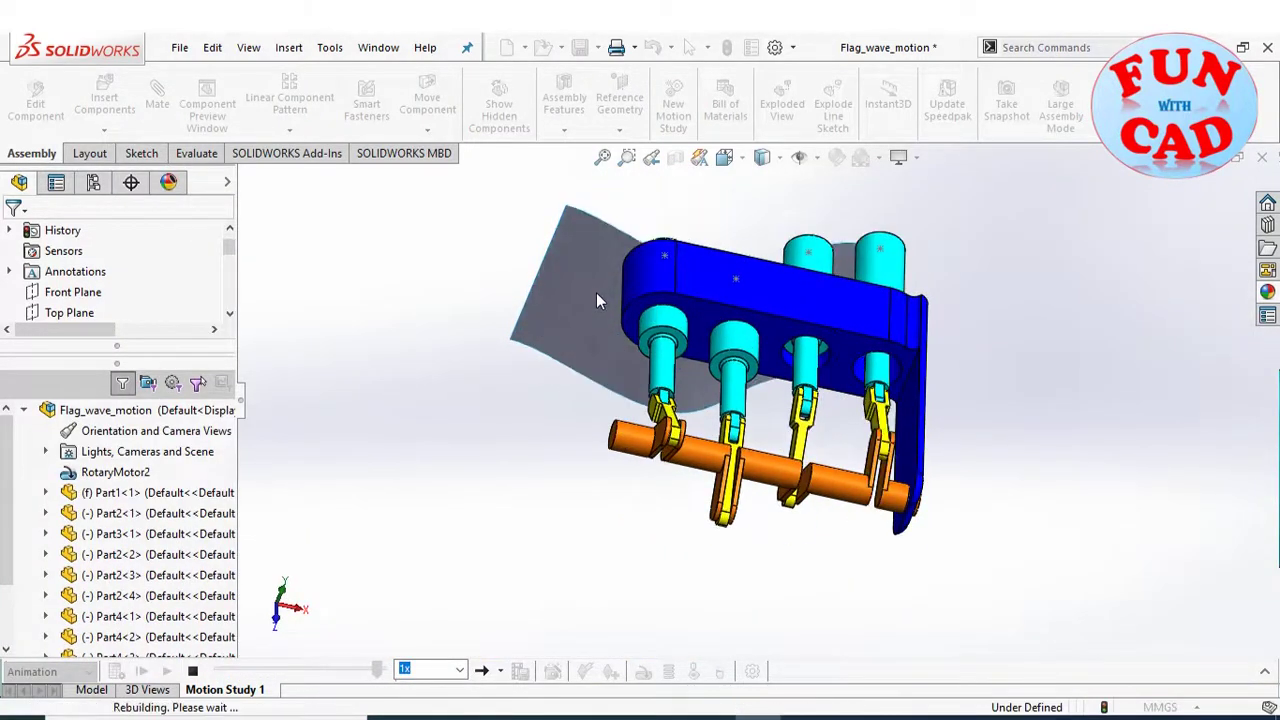
{"action": "left_click", "coordinate": [1265, 671]}
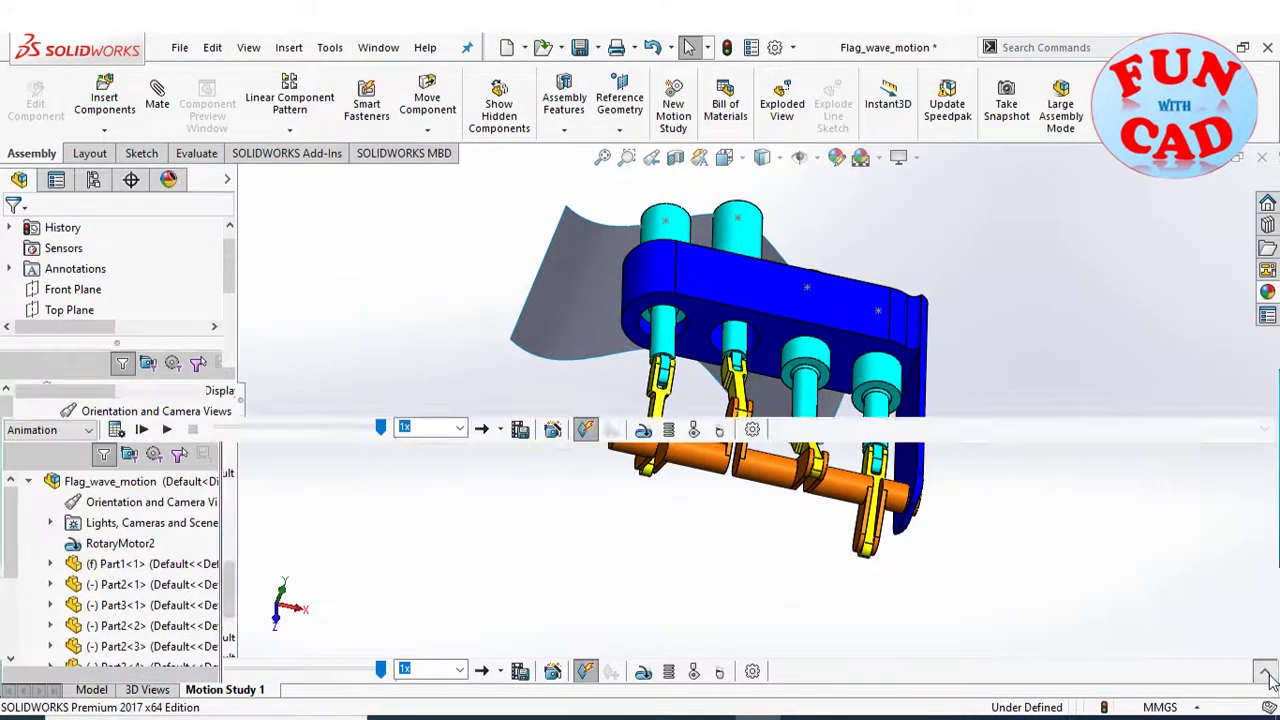
{"action": "left_click_drag", "start_coordinate": [195, 437], "coordinate": [190, 440]}
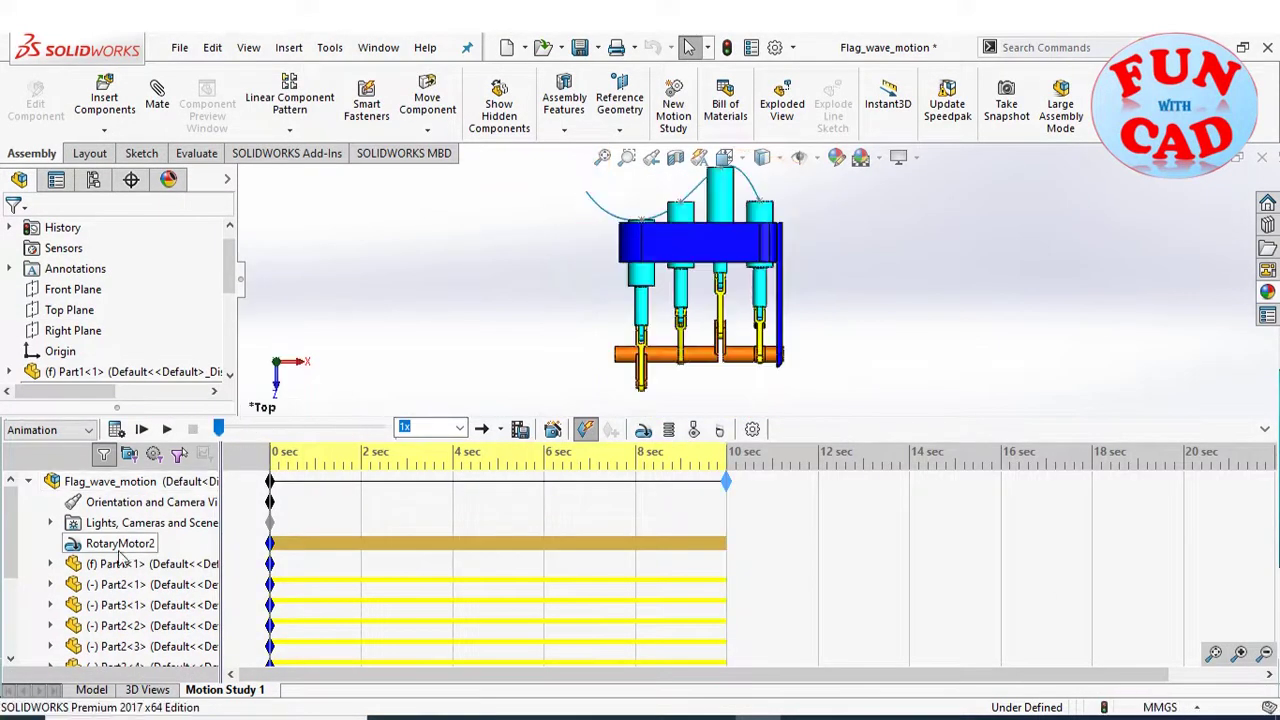
- In the motion study, hide all mechanism components from Part1 to the four Part4 instances, leaving out the flag part
{"action": "scroll", "coordinate": [120, 551], "scroll_direction": "down", "scroll_amount": 3}
{"action": "scroll", "coordinate": [51, 531], "scroll_direction": "up", "scroll_amount": 2}
{"action": "left_click_drag", "start_coordinate": [34, 493], "coordinate": [140, 600]}
{"action": "scroll", "coordinate": [134, 566], "scroll_direction": "down", "scroll_amount": 2}
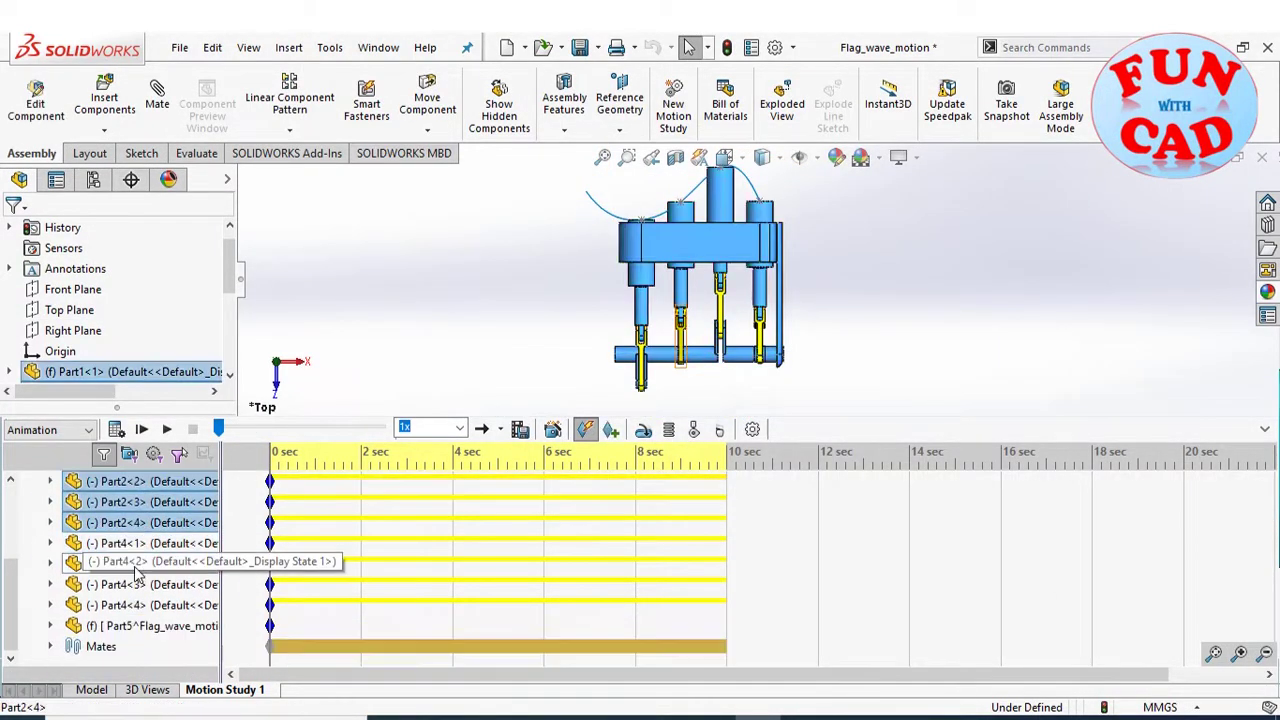
{"action": "left_click_drag", "start_coordinate": [35, 538], "coordinate": [116, 611], "text": "ctrl"}
{"action": "scroll", "coordinate": [113, 553], "scroll_direction": "up", "scroll_amount": 1}
{"action": "scroll", "coordinate": [115, 560], "scroll_direction": "up", "scroll_amount": 5}
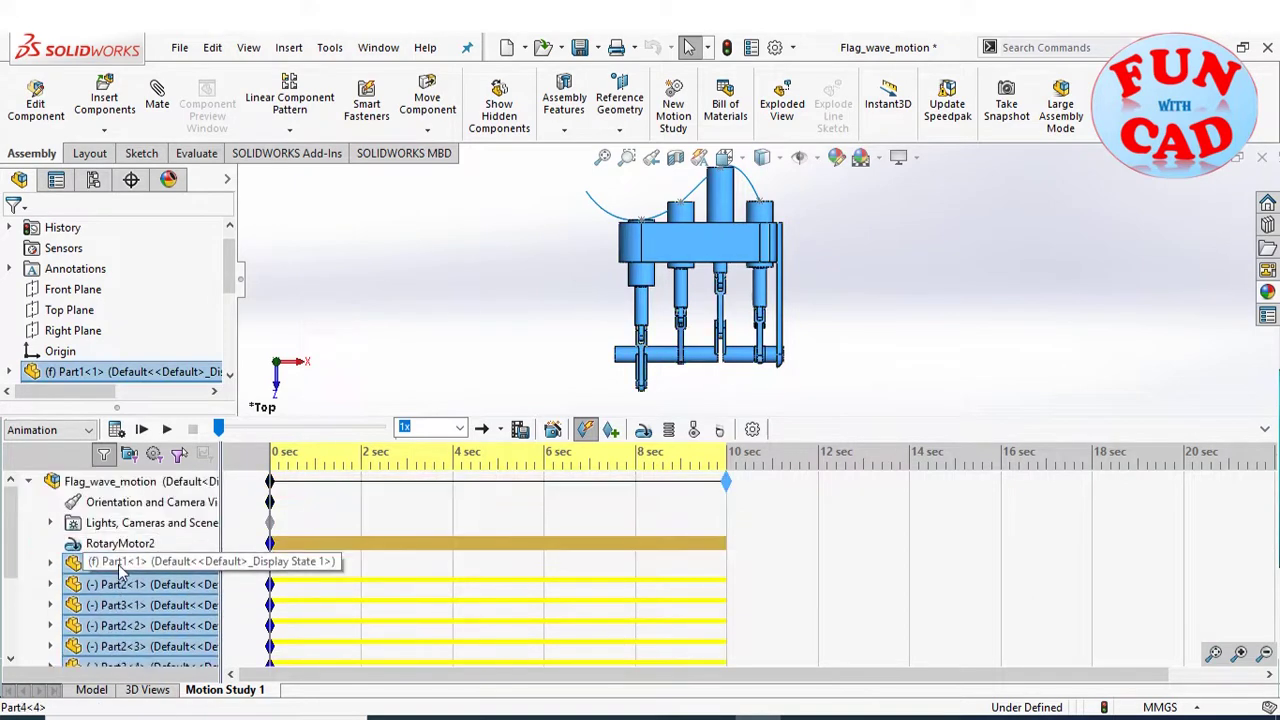
{"action": "right_click", "coordinate": [118, 566]}
{"action": "left_click", "coordinate": [140, 323]}
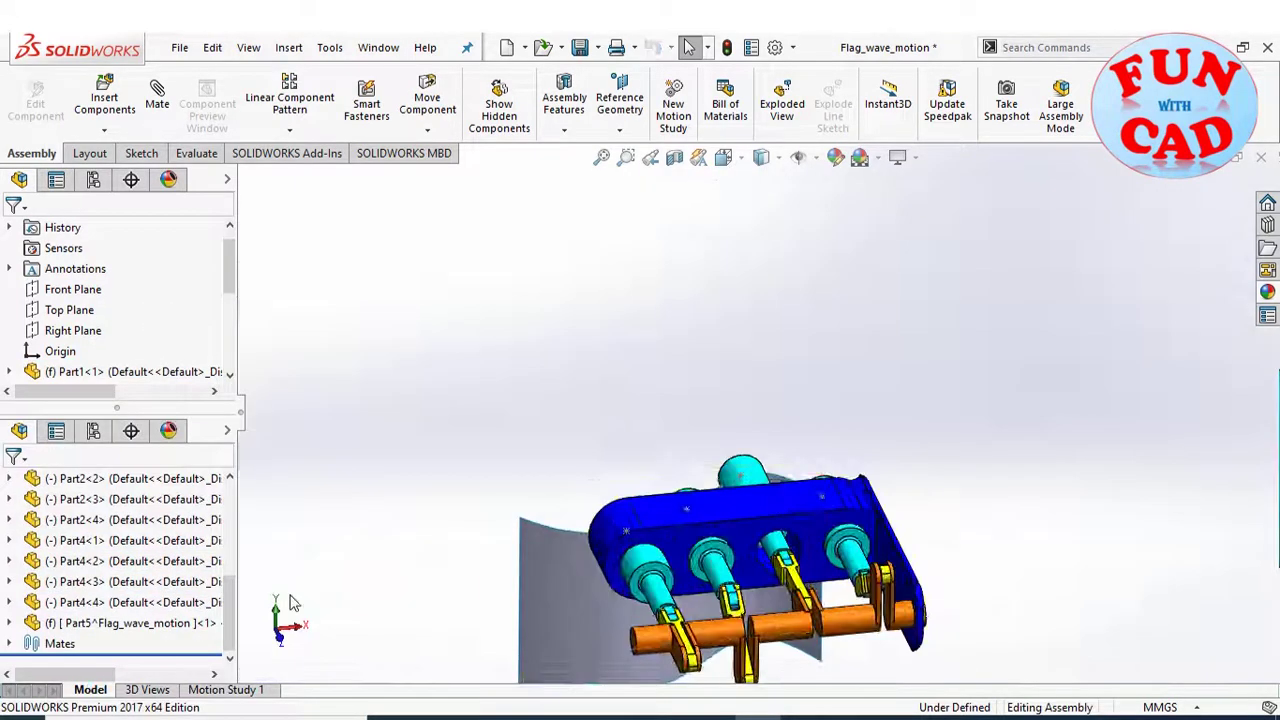
- In the model, open the appearance of the flag's surface extrude feature for editing with the advanced options
{"action": "scroll", "coordinate": [666, 600], "scroll_direction": "up", "scroll_amount": 2}
{"action": "middle_click_drag", "start_coordinate": [734, 589], "coordinate": [726, 523]}
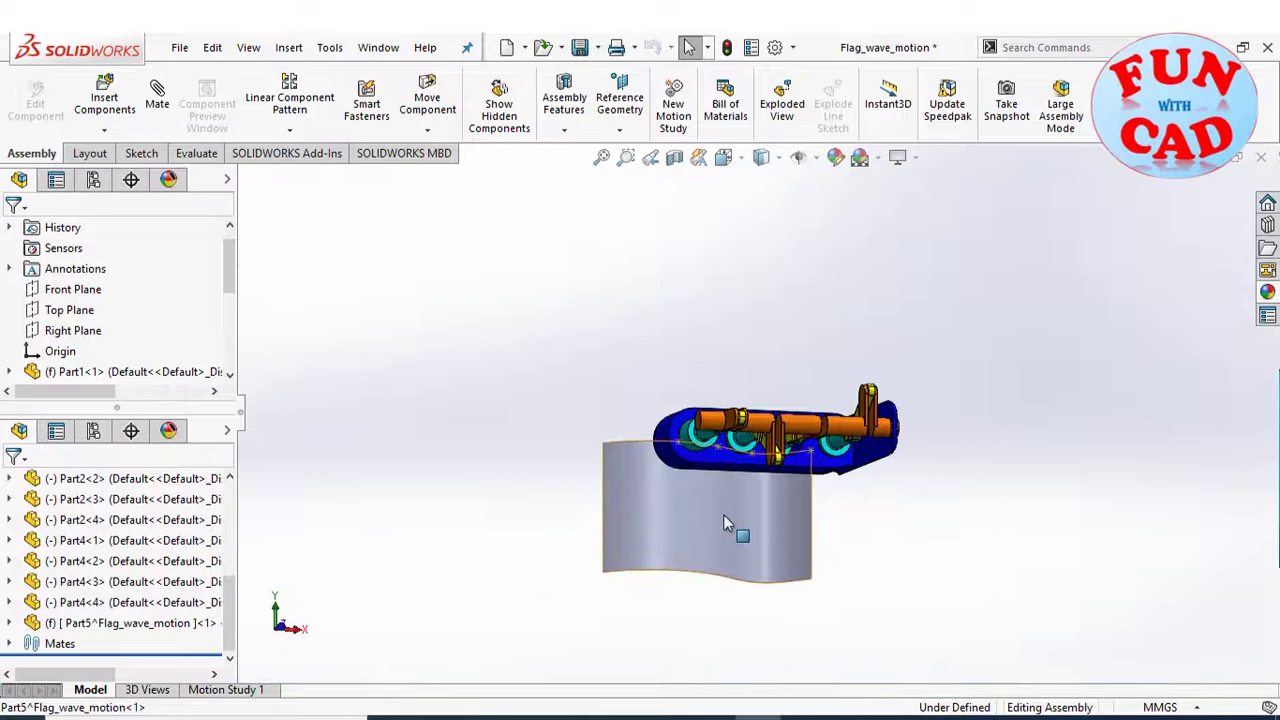
{"action": "right_click", "coordinate": [722, 522]}
{"action": "left_click", "coordinate": [770, 79]}
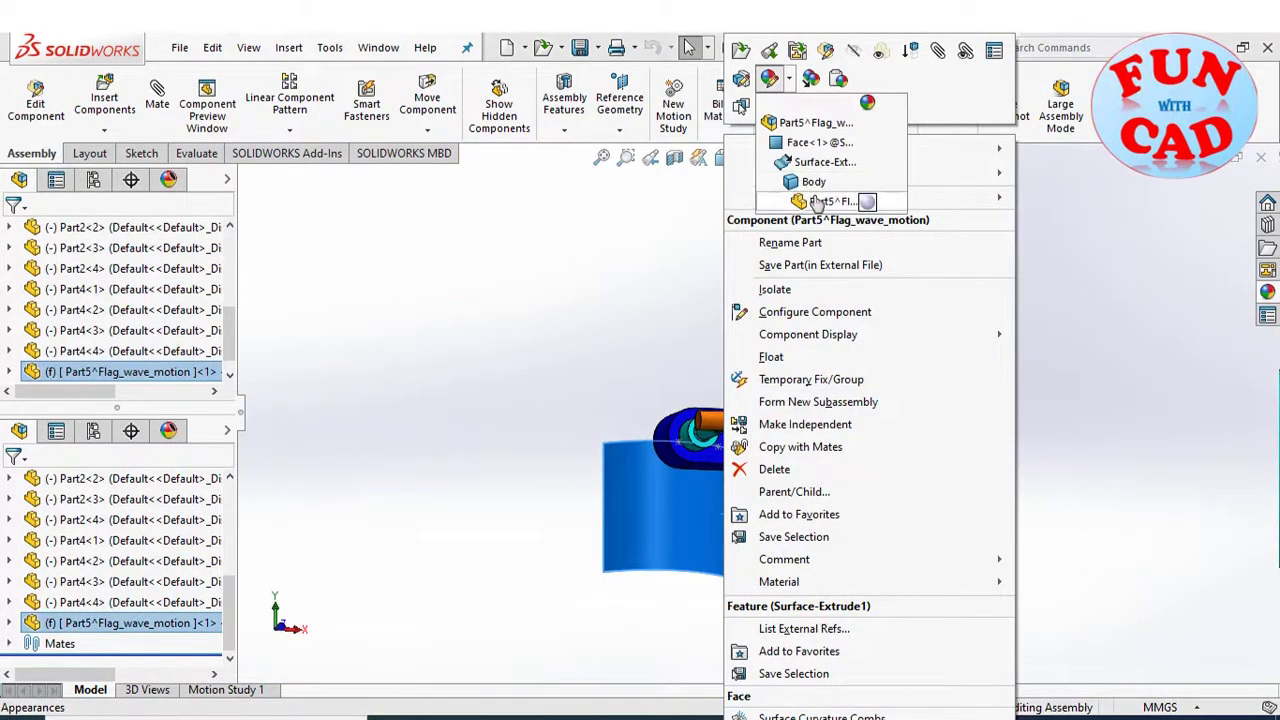
{"action": "left_click", "coordinate": [818, 202]}
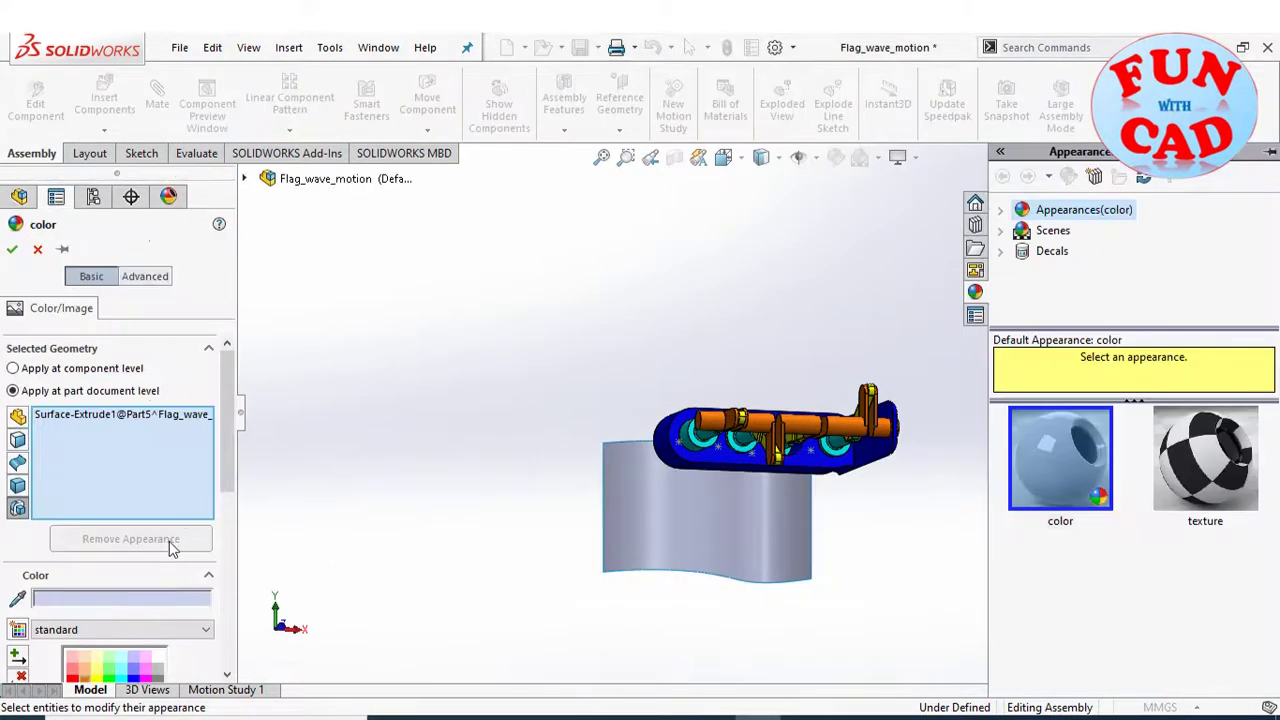
{"action": "left_click", "coordinate": [168, 197]}
{"action": "left_click_drag", "start_coordinate": [160, 292], "coordinate": [150, 312]}
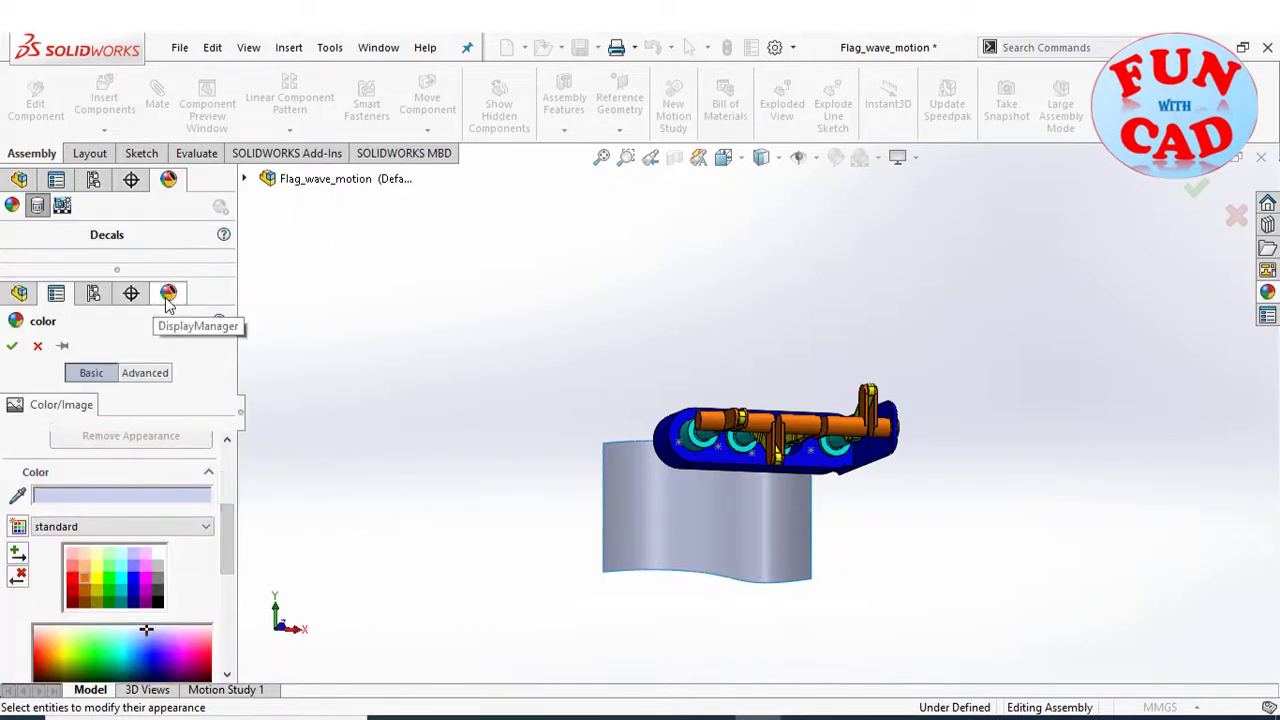
{"action": "left_click_drag", "start_coordinate": [227, 530], "coordinate": [226, 452]}
{"action": "left_click", "coordinate": [153, 376]}
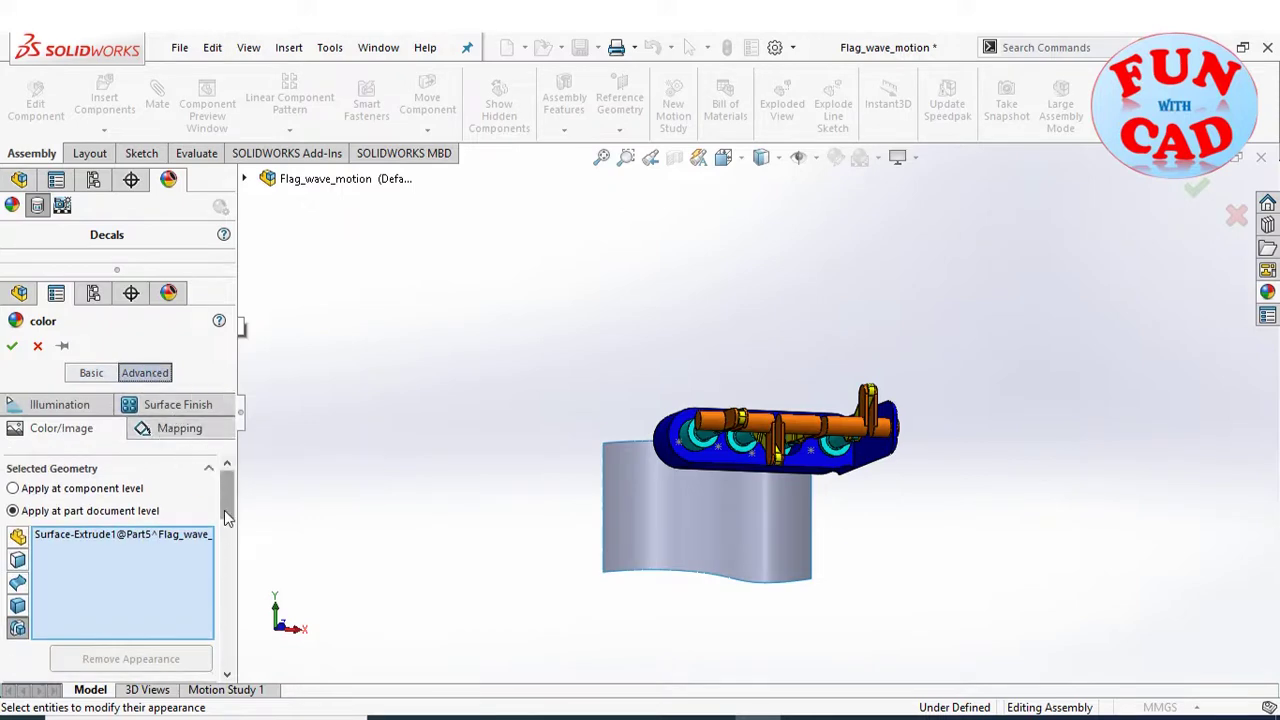
- Load the JPEG image Flag-India from the flag folder as the surface's appearance
{"action": "scroll", "coordinate": [228, 548], "scroll_direction": "down", "scroll_amount": 3}
{"action": "left_click", "coordinate": [110, 614]}
{"action": "scroll", "coordinate": [390, 330], "scroll_direction": "up", "scroll_amount": 3}
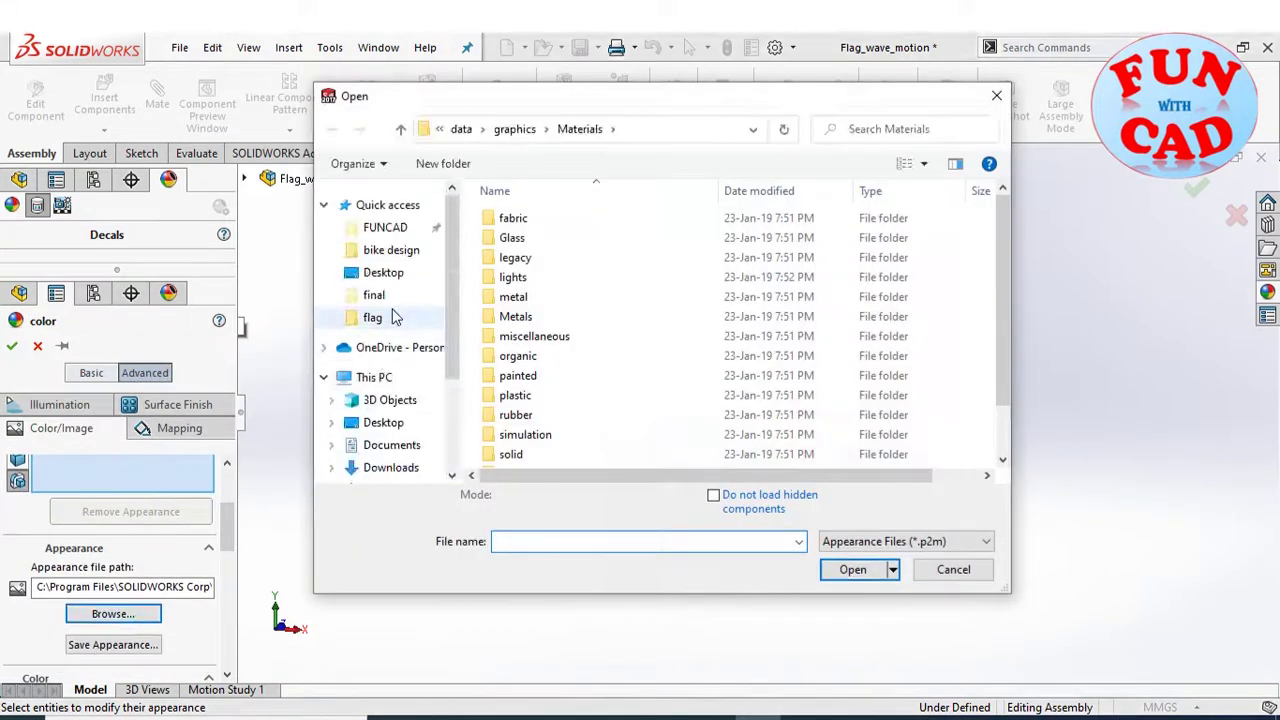
{"action": "left_click", "coordinate": [372, 317]}
{"action": "left_click", "coordinate": [905, 541]}
{"action": "left_click", "coordinate": [880, 617]}
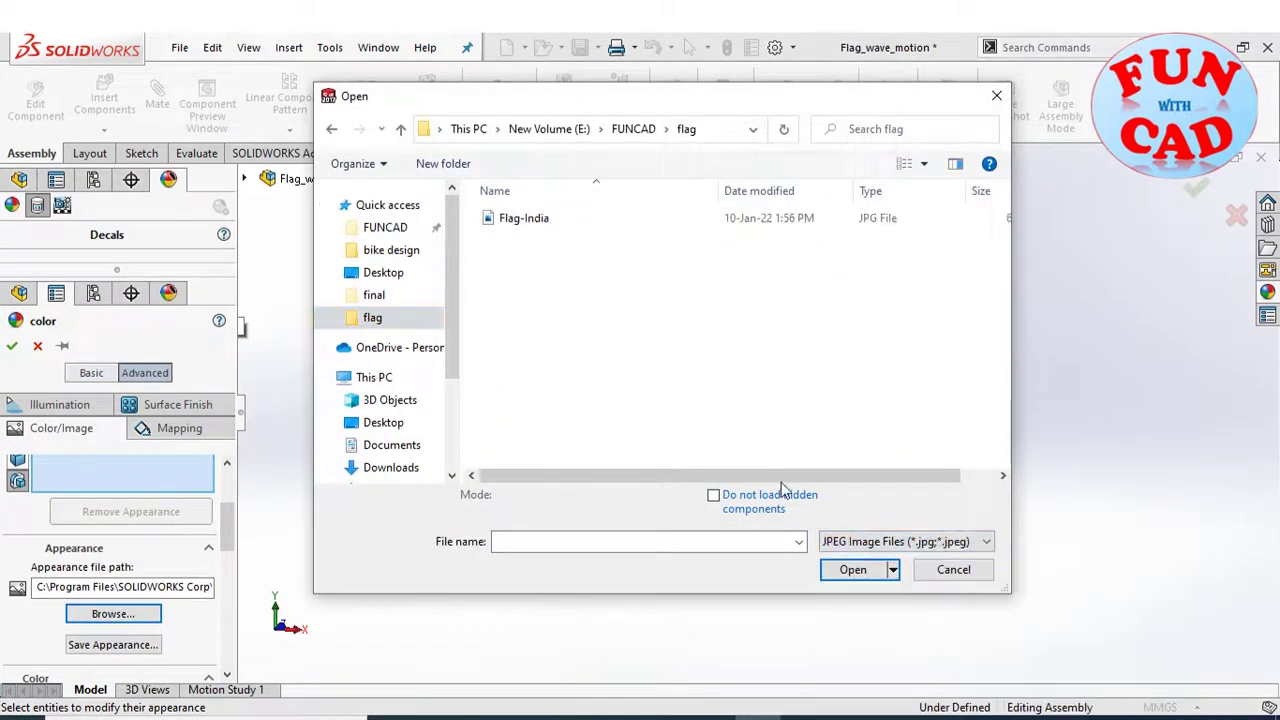
{"action": "left_click", "coordinate": [512, 221]}
{"action": "left_click", "coordinate": [850, 569]}
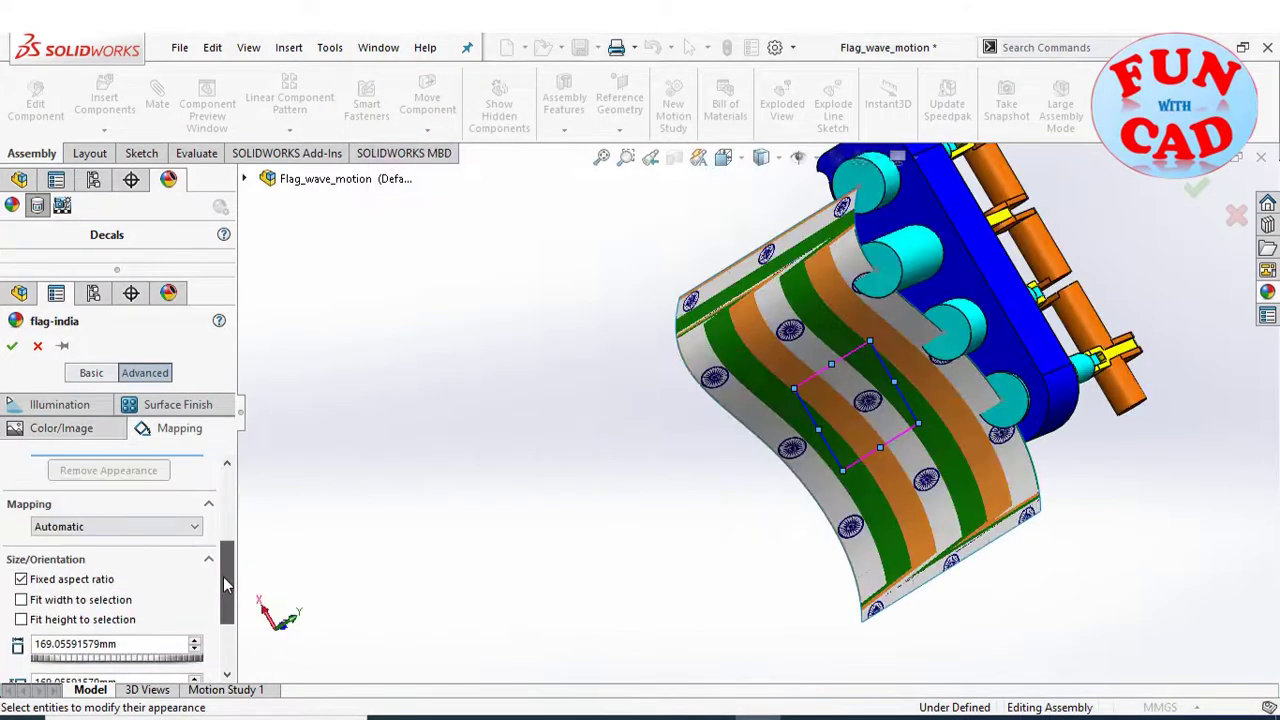
- Set the flag image's mapping to Surface and fit its width to the selection
{"action": "left_click", "coordinate": [115, 526]}
{"action": "left_click", "coordinate": [100, 551]}
{"action": "scroll", "coordinate": [225, 600], "scroll_direction": "down", "scroll_amount": 3}
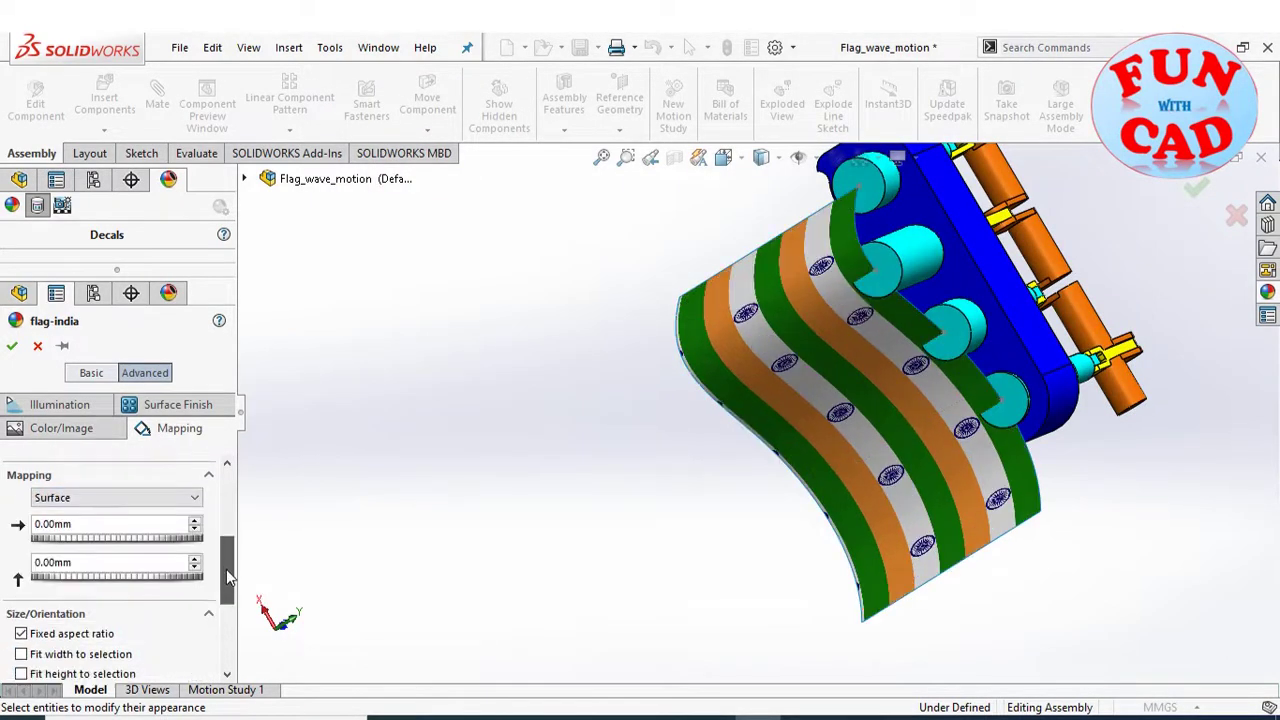
{"action": "left_click_drag", "start_coordinate": [196, 601], "coordinate": [199, 607]}
{"action": "left_click", "coordinate": [21, 560]}
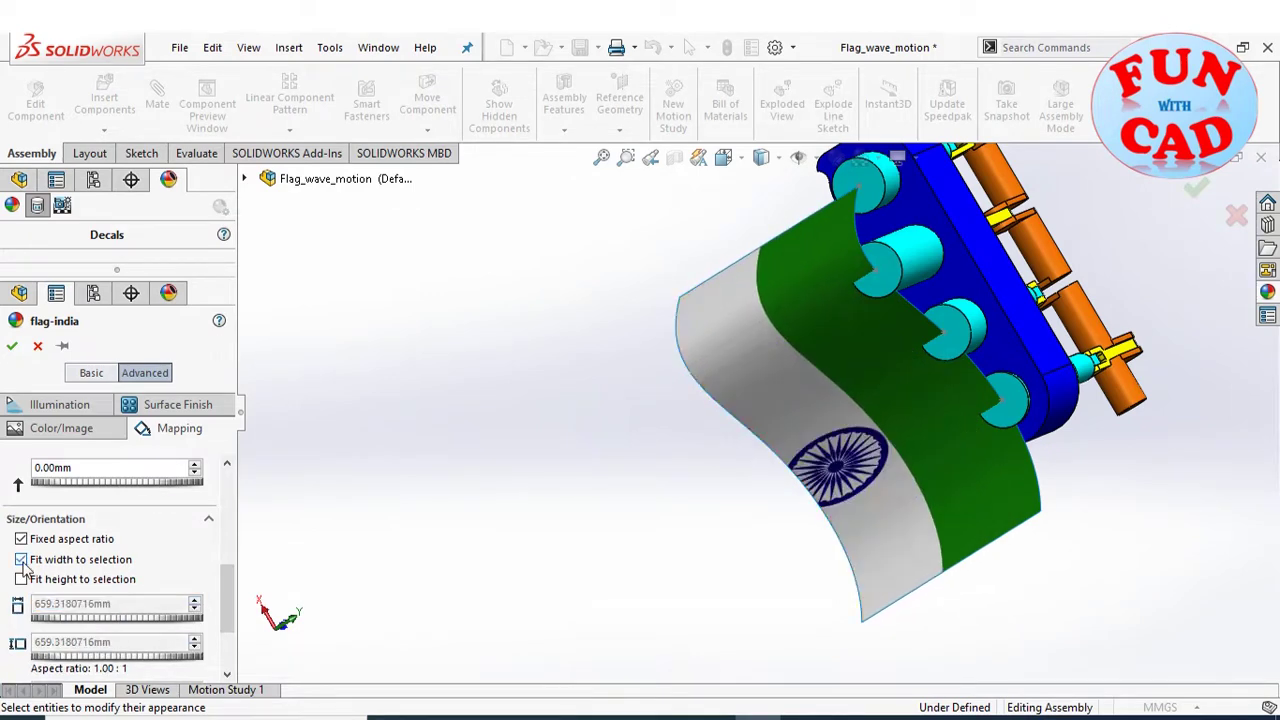
{"action": "left_click", "coordinate": [22, 560]}
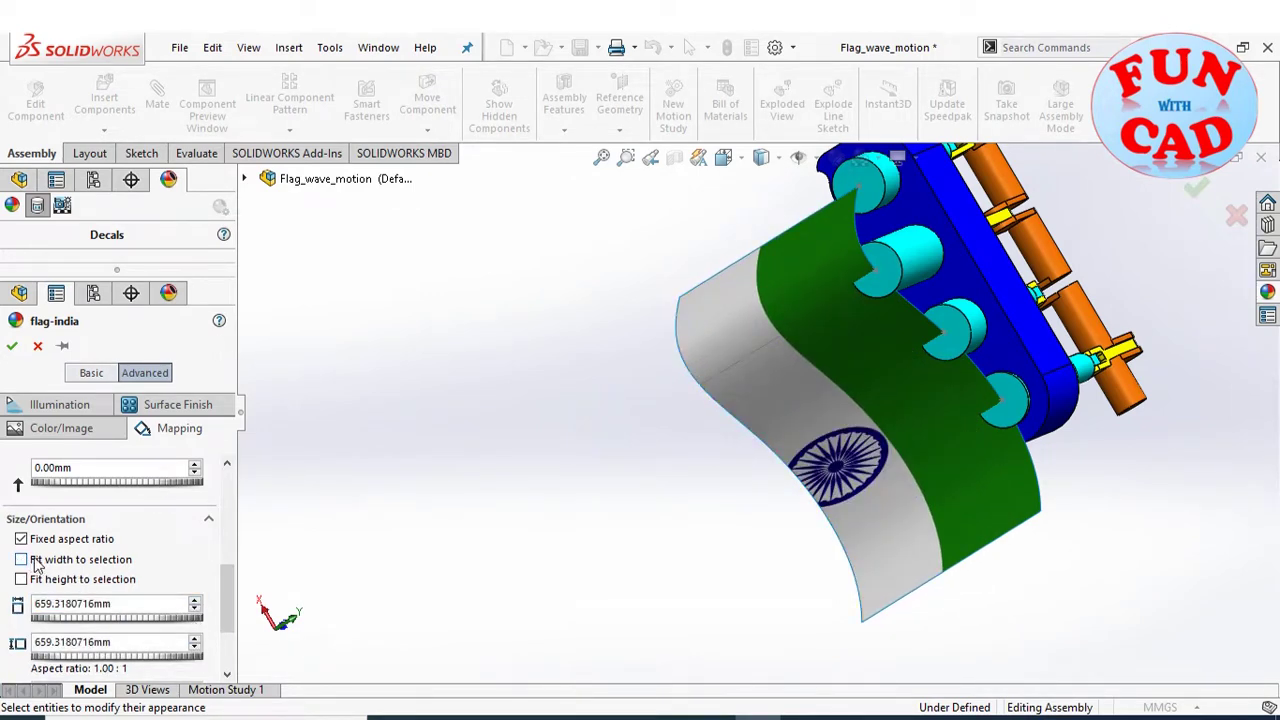
{"action": "left_click", "coordinate": [21, 560]}
- Set the flag image's height to about 419.32 mm, mirror it vertically, and accept the appearance
{"action": "left_click_drag", "start_coordinate": [196, 648], "coordinate": [197, 651]}
{"action": "scroll", "coordinate": [224, 600], "scroll_direction": "down", "scroll_amount": 3}
{"action": "left_click", "coordinate": [37, 635]}
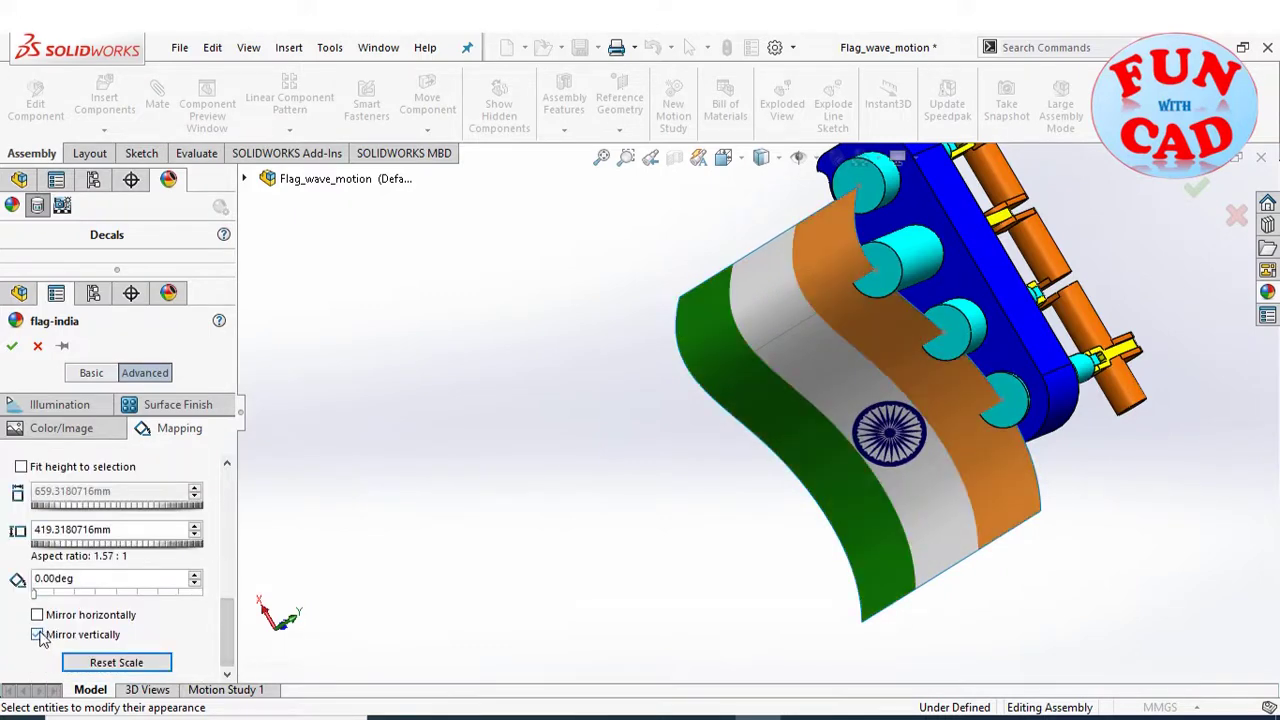
{"action": "left_click", "coordinate": [13, 346]}
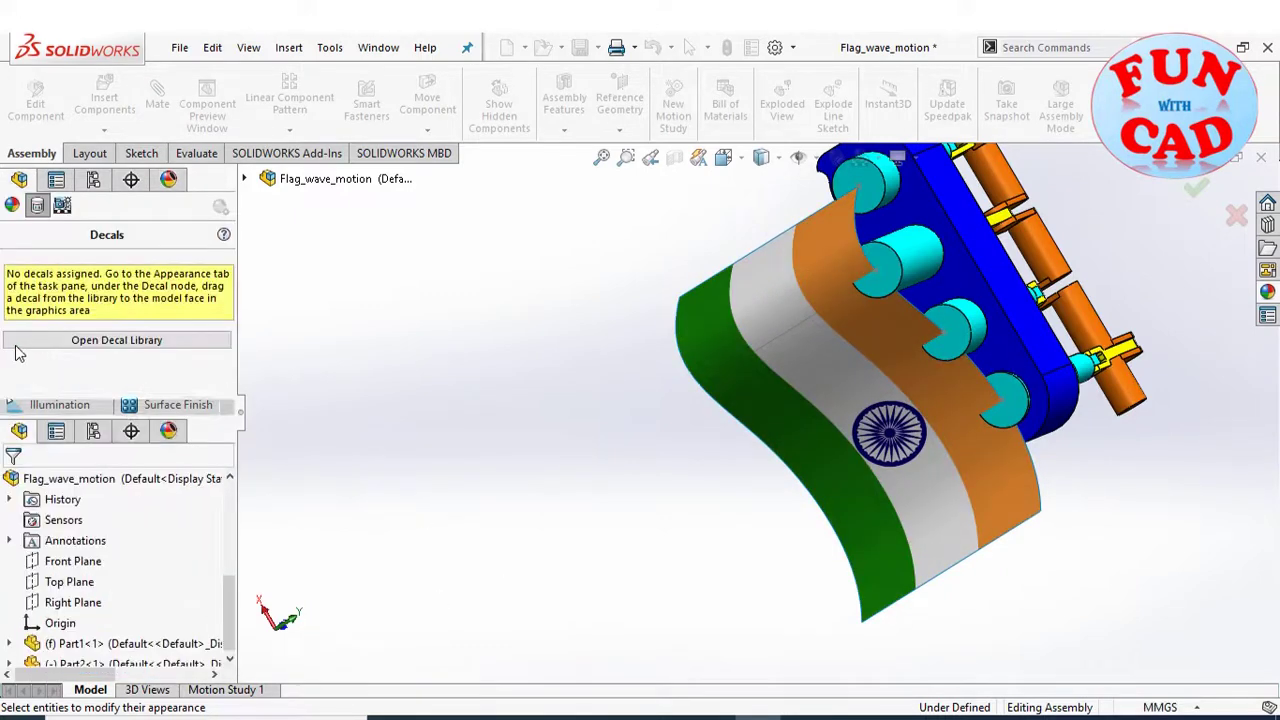
- Return to Motion Study 1, fit the flag in a slightly tilted front view, and play the waving animation
{"action": "left_click", "coordinate": [262, 689]}
{"action": "middle_click_drag", "start_coordinate": [690, 500], "coordinate": [486, 420]}
{"action": "left_click", "coordinate": [297, 620]}
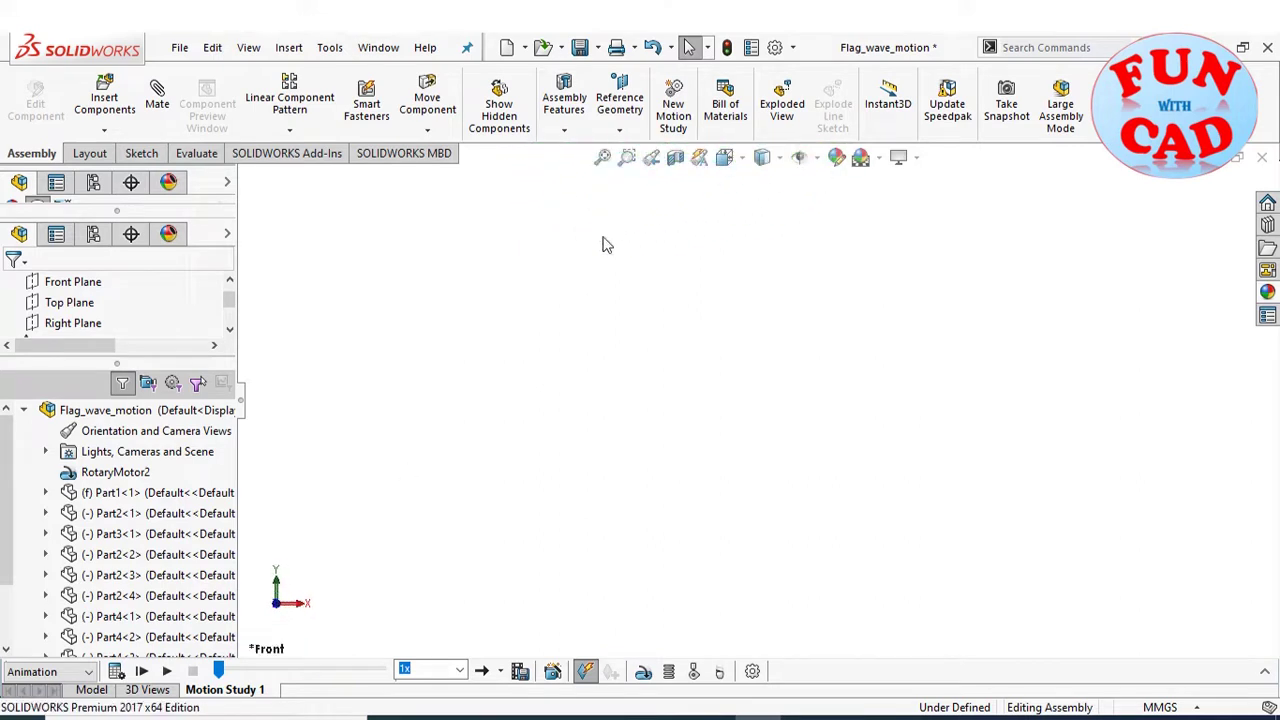
{"action": "left_click", "coordinate": [610, 153]}
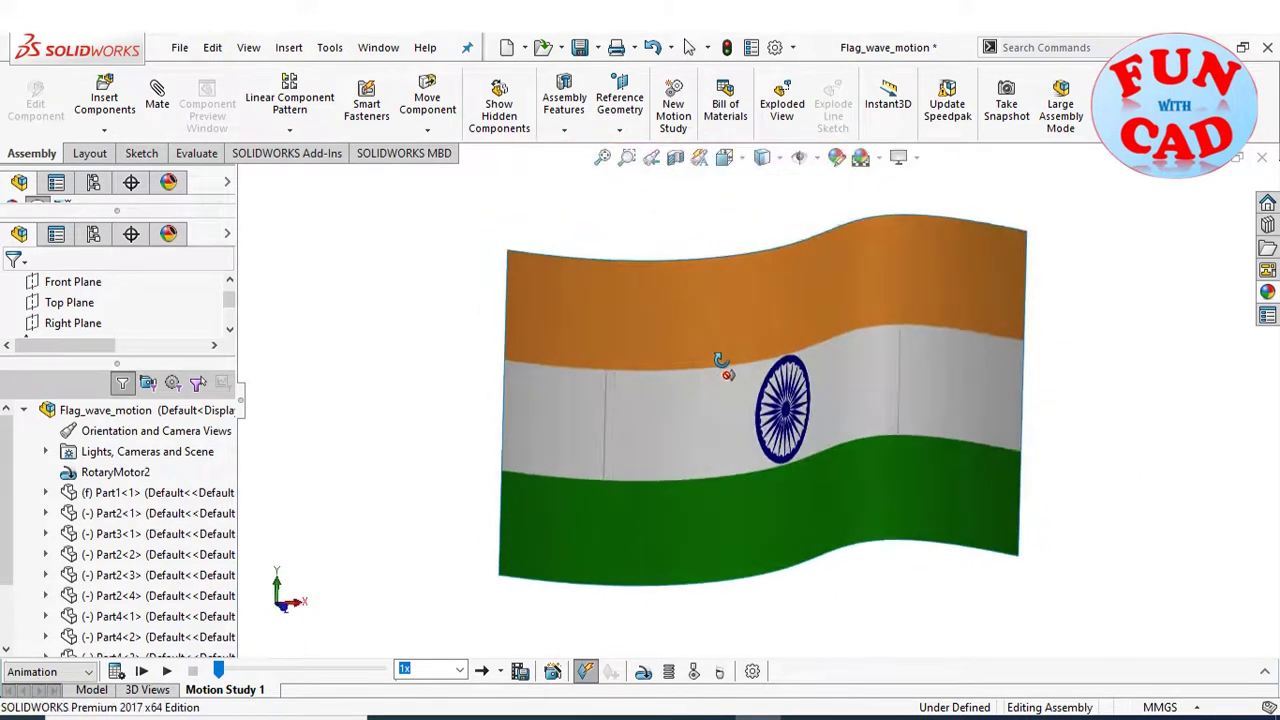
{"action": "middle_click_drag", "start_coordinate": [720, 362], "coordinate": [730, 386]}
{"action": "scroll", "coordinate": [752, 399], "scroll_direction": "up", "scroll_amount": 2}
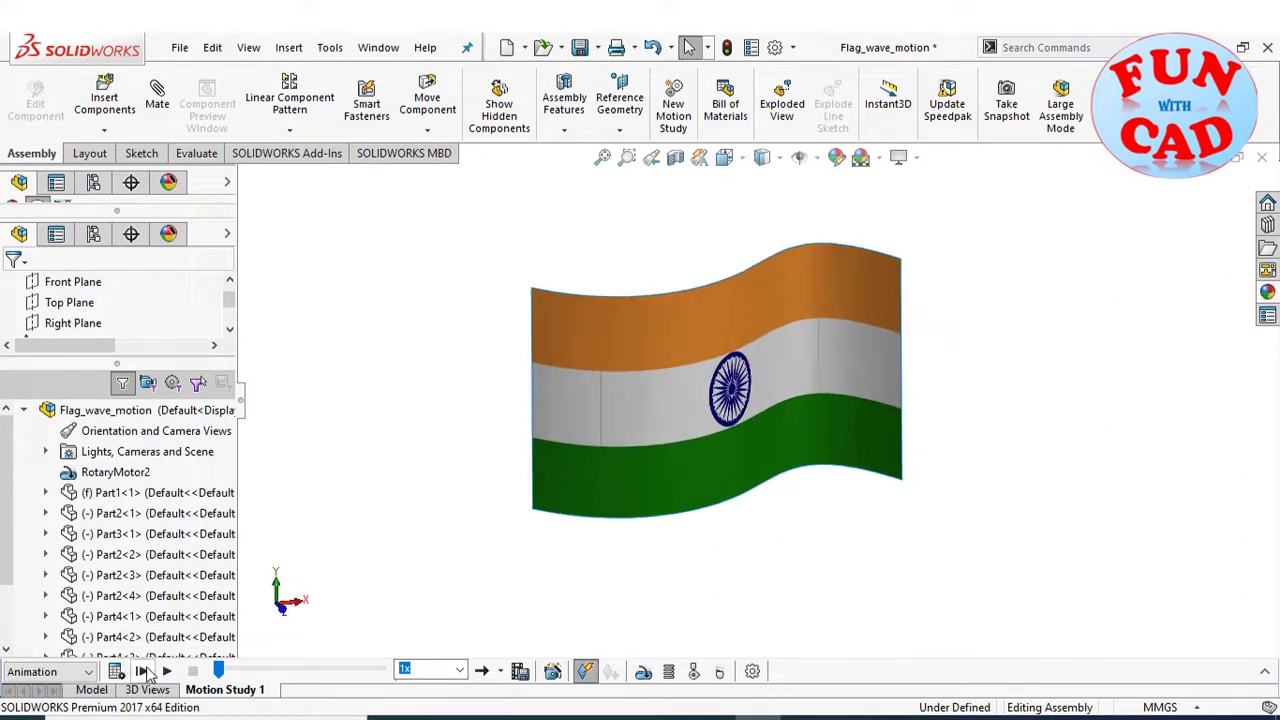
{"action": "left_click", "coordinate": [167, 673]}
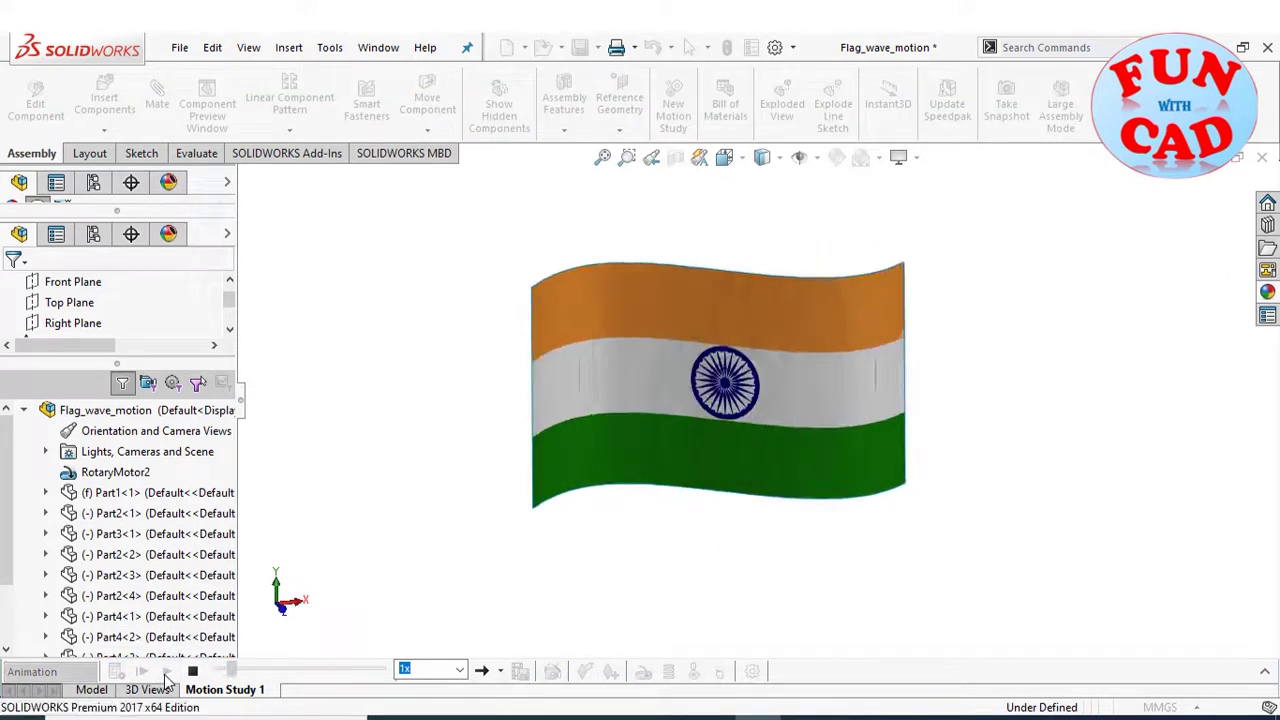